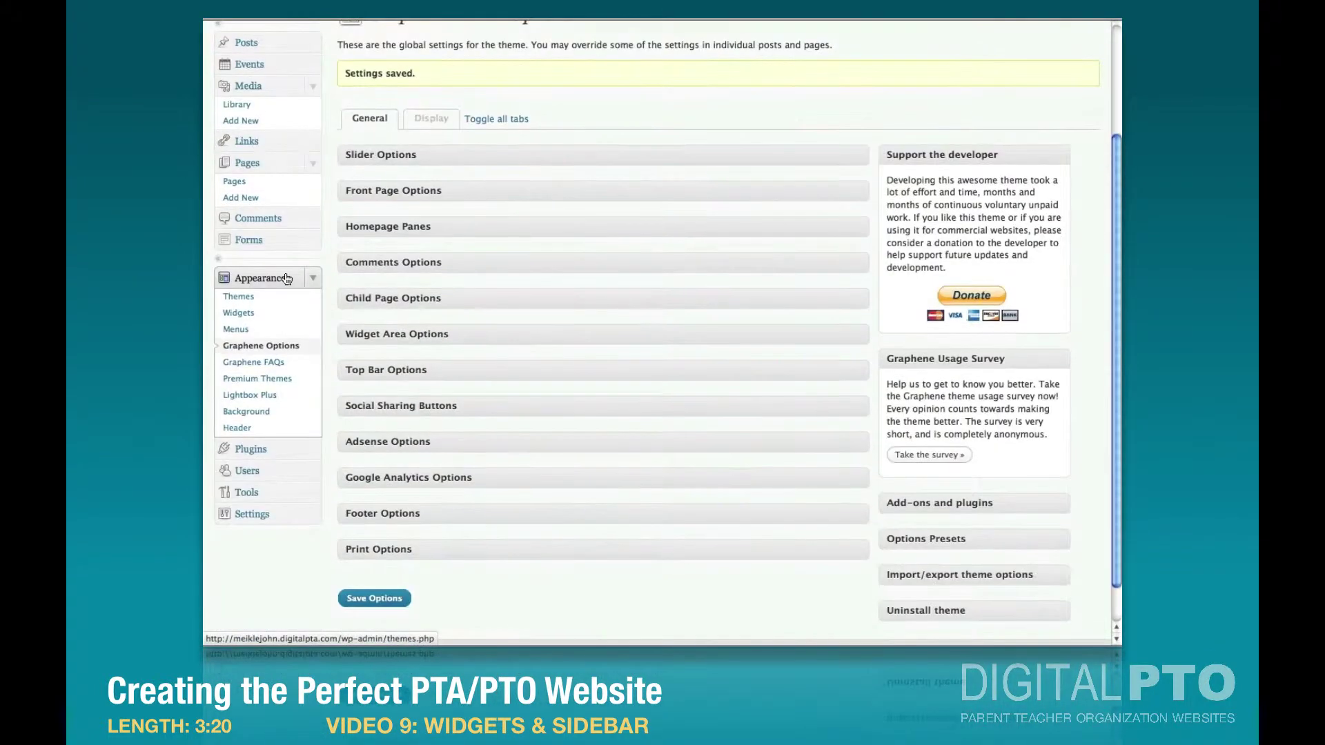
Go from the Graphene theme settings to Appearance > Widgets
{"action": "left_click", "coordinate": [238, 317]}
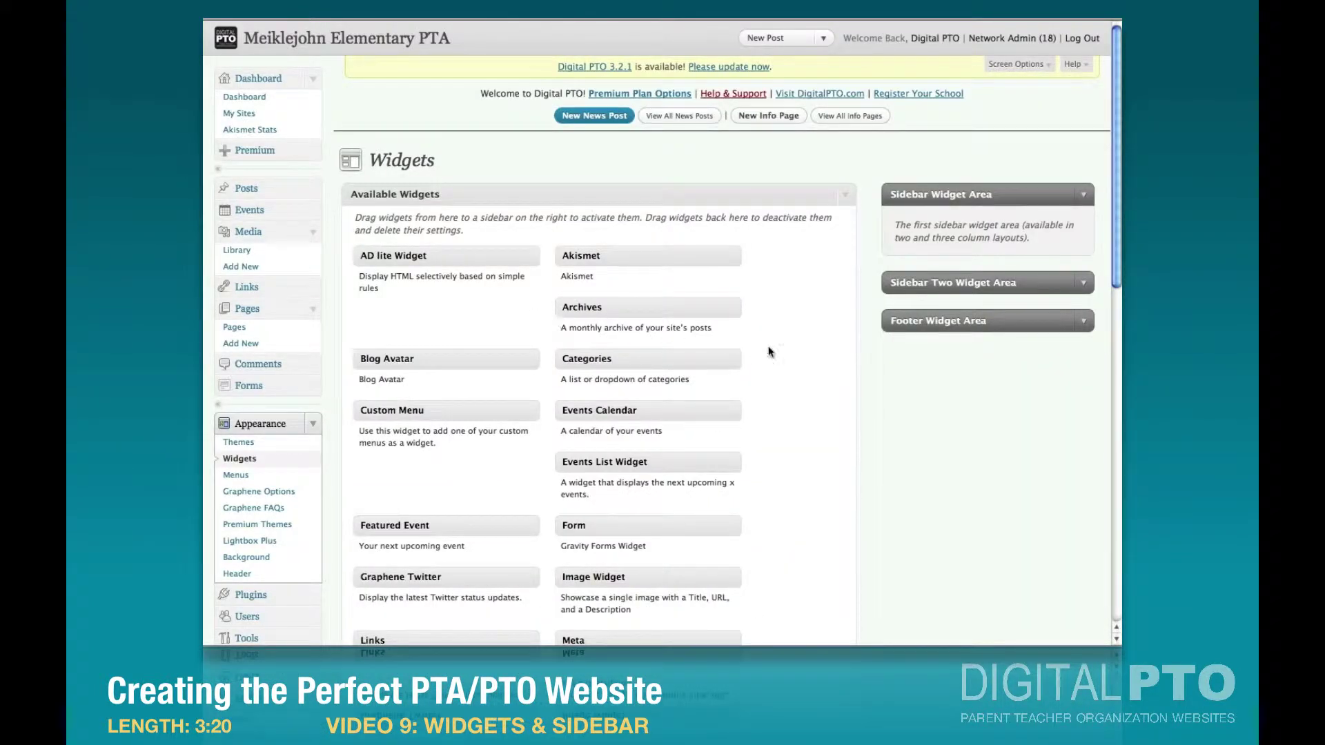
Place an Events Calendar widget in the Sidebar Widget Area, titled 'PTA Calendar', and save it
{"action": "scroll", "coordinate": [768, 352], "scroll_direction": "down", "scroll_amount": 3}
{"action": "scroll", "coordinate": [768, 352], "scroll_direction": "up", "scroll_amount": 3}
{"action": "left_click_drag", "start_coordinate": [614, 410], "coordinate": [956, 269]}
{"action": "left_click", "coordinate": [929, 308]}
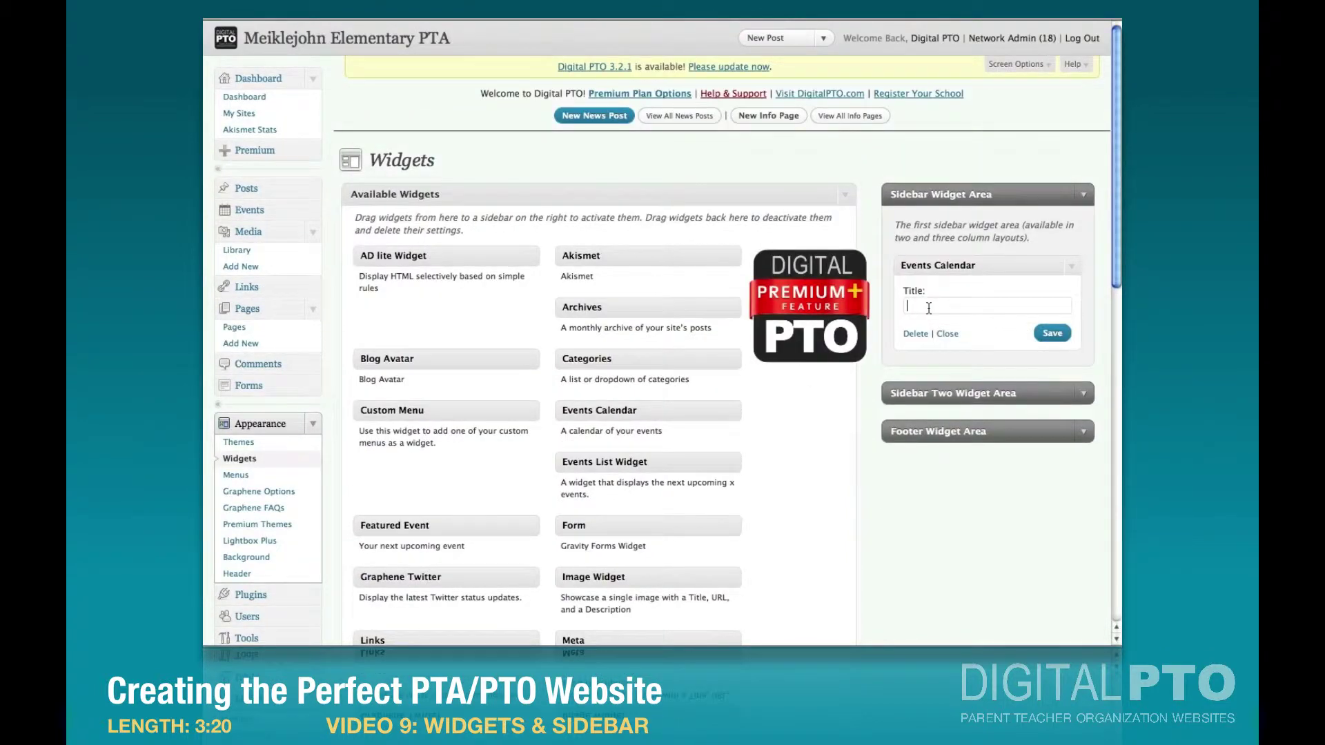
{"action": "type", "text": "PTA Cane"}
{"action": "key", "text": "BackSpace"}
{"action": "type", "text": "lendar"}
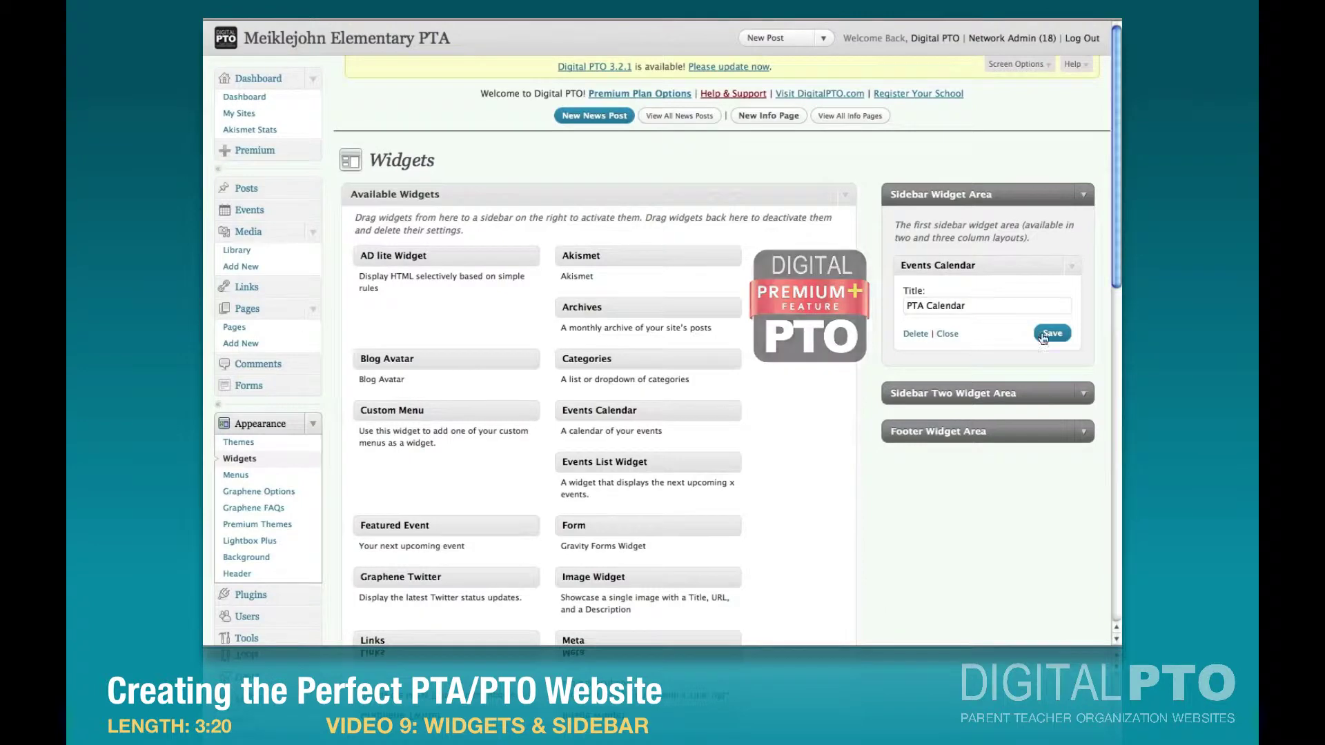
{"action": "key", "text": "Return"}
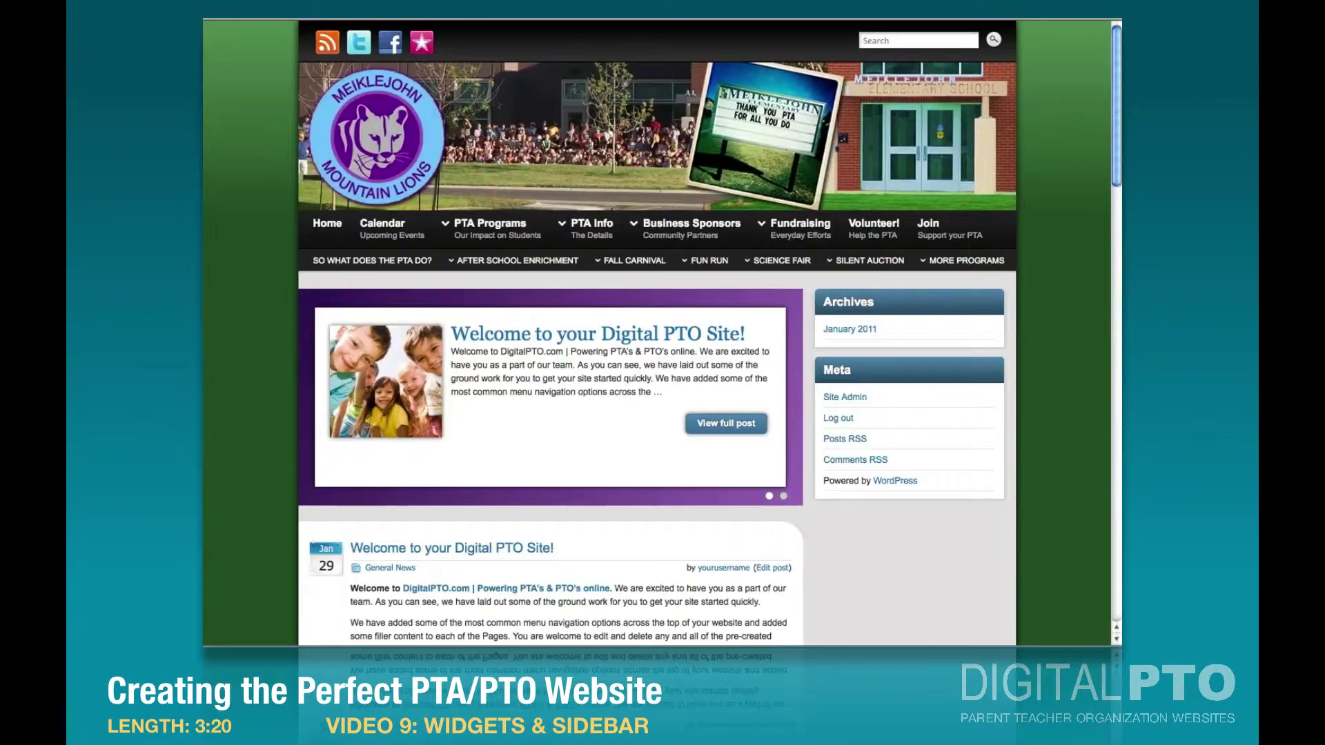
Check the homepage shows the PTA Calendar, then title a new Featured Event widget 'Next PTA Meeting'
{"action": "left_click", "coordinate": [391, 177]}
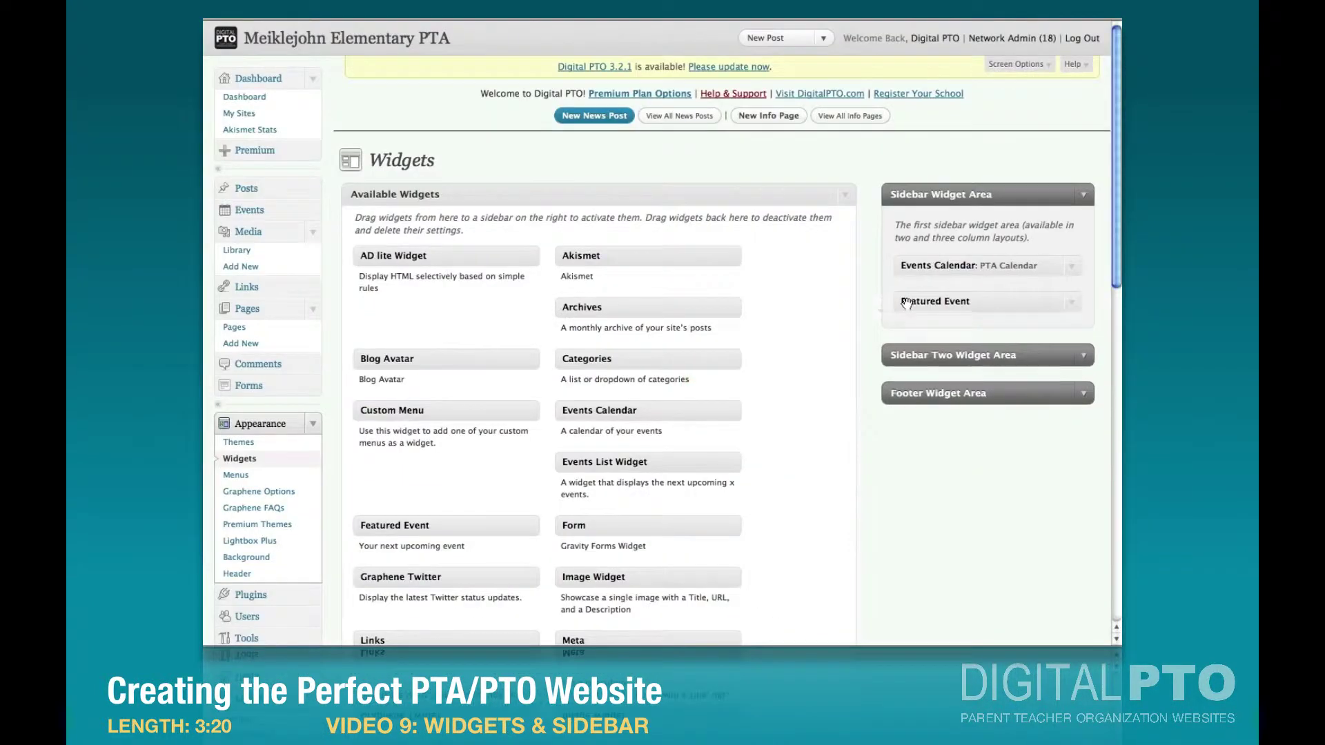
{"action": "left_click", "coordinate": [906, 304]}
{"action": "left_click", "coordinate": [929, 343]}
{"action": "type", "text": "Next PTA Meeting"}
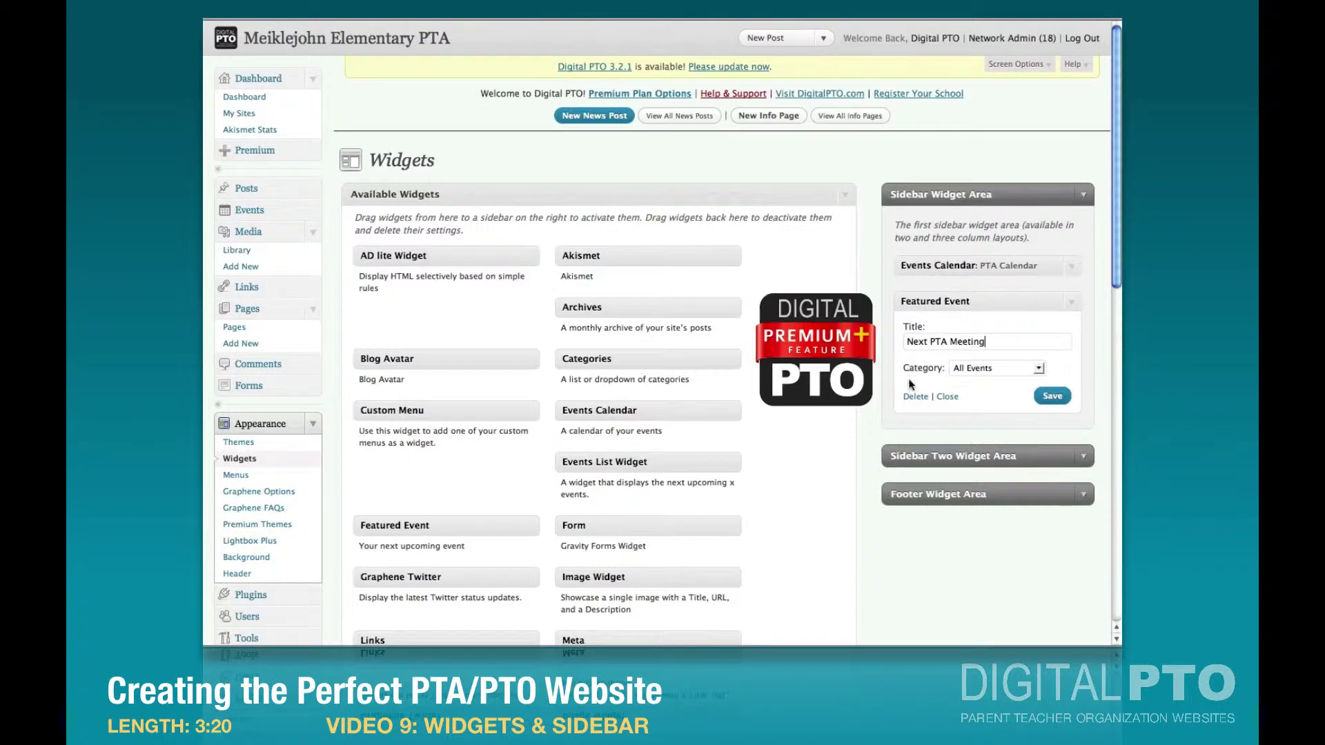
Limit the Next PTA Meeting widget to the PTA Meetings category and save it
{"action": "left_click", "coordinate": [981, 369]}
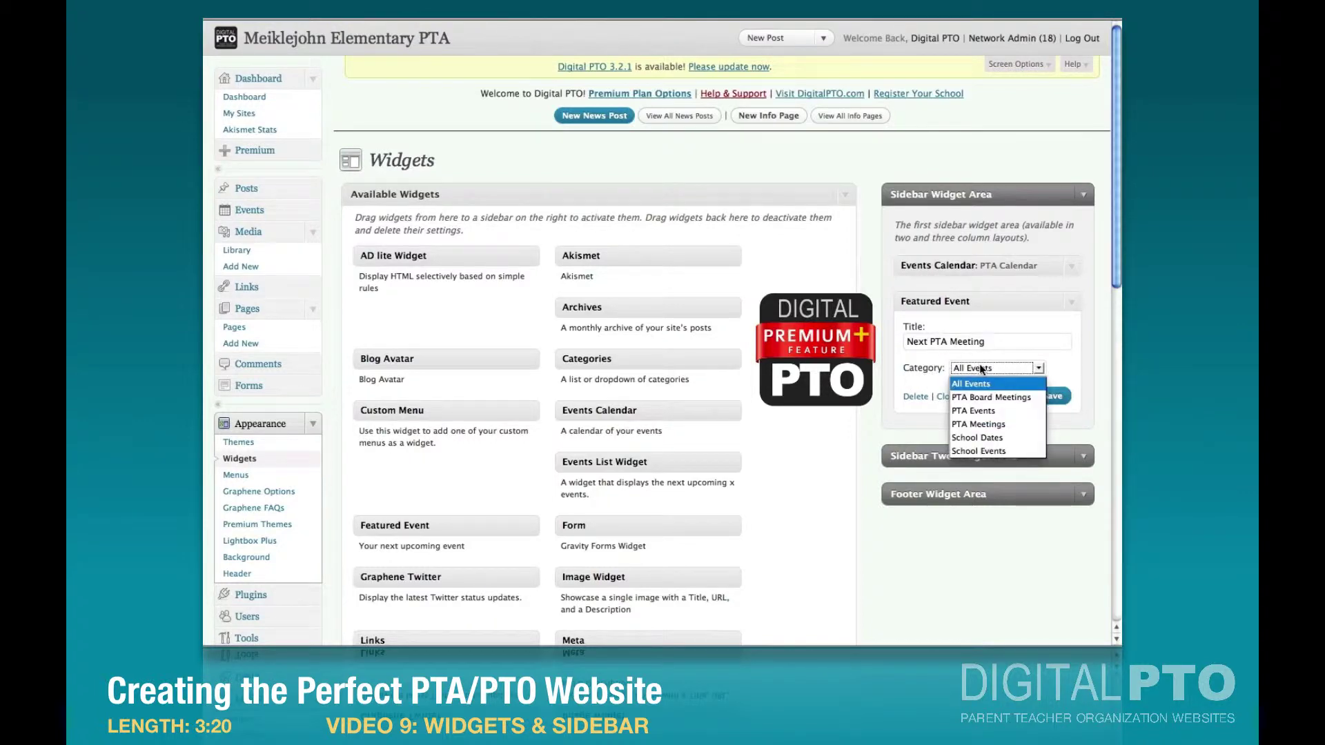
{"action": "left_click", "coordinate": [978, 424]}
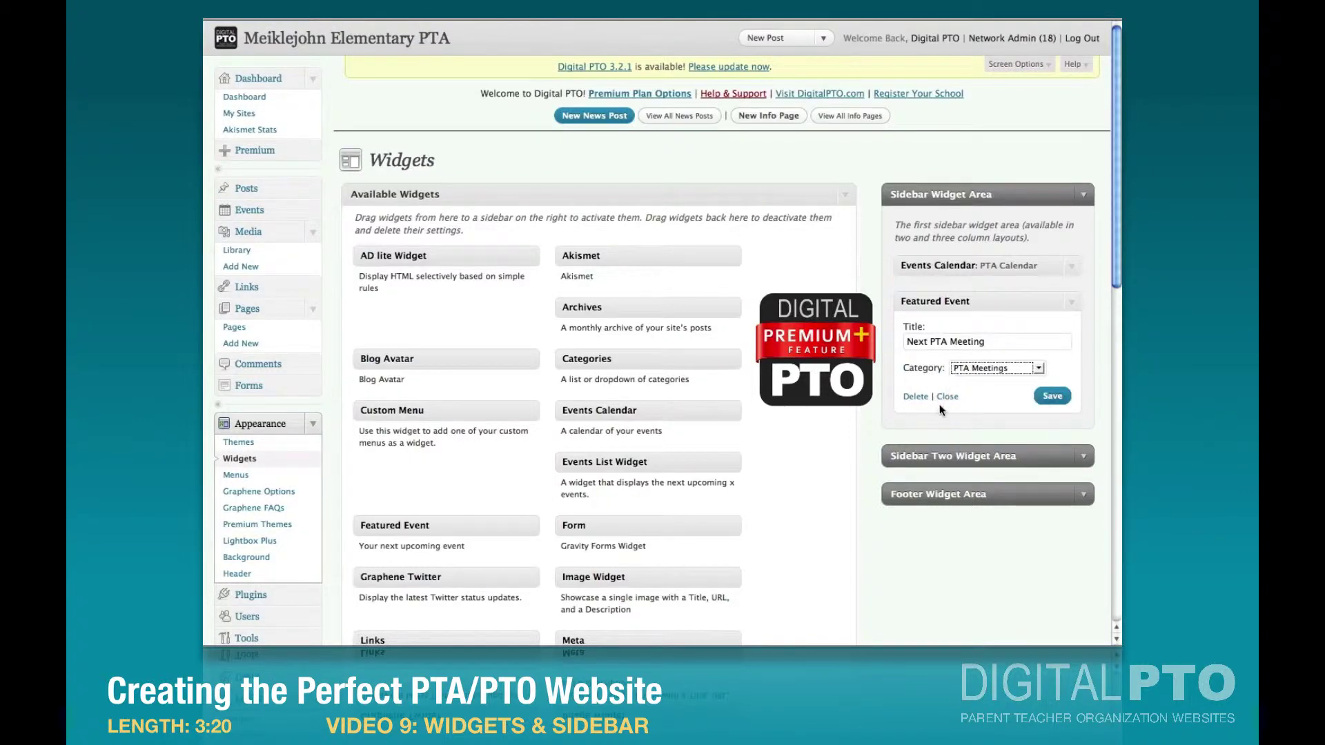
{"action": "left_click", "coordinate": [1052, 396]}
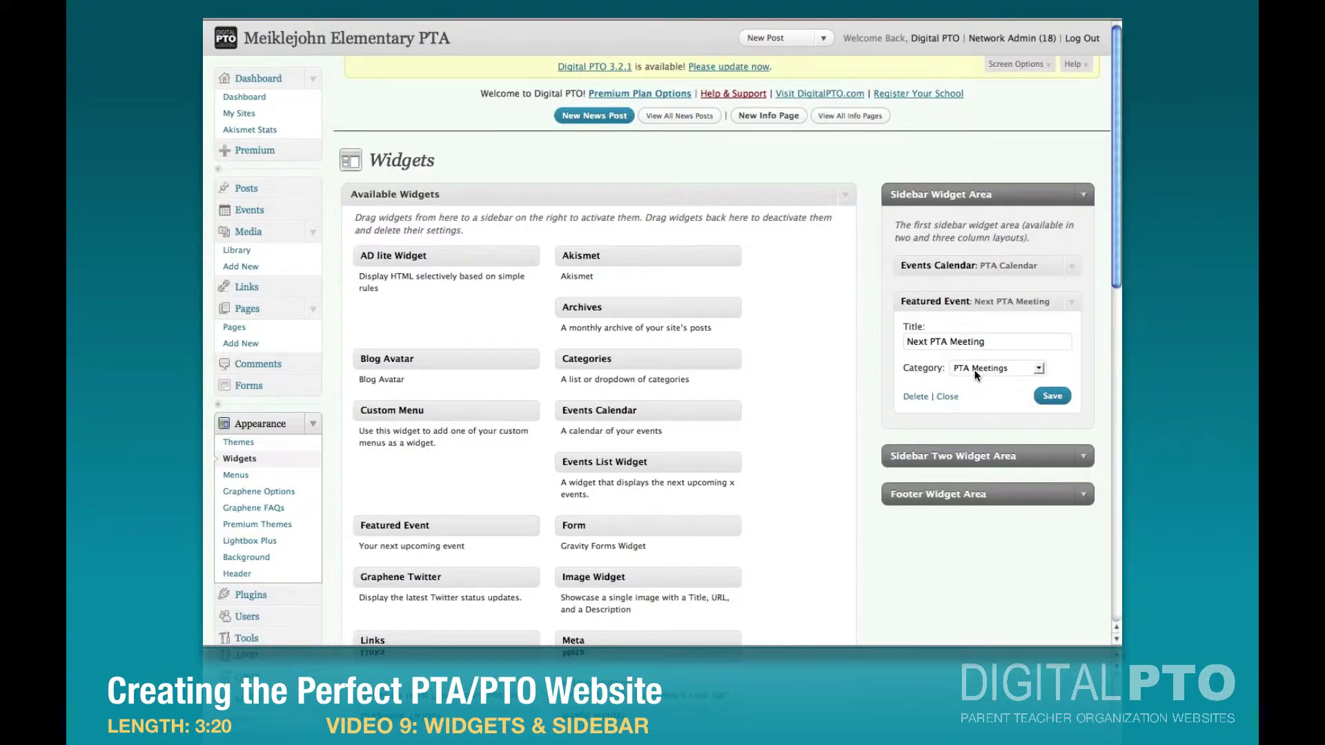
{"action": "left_click", "coordinate": [1073, 303]}
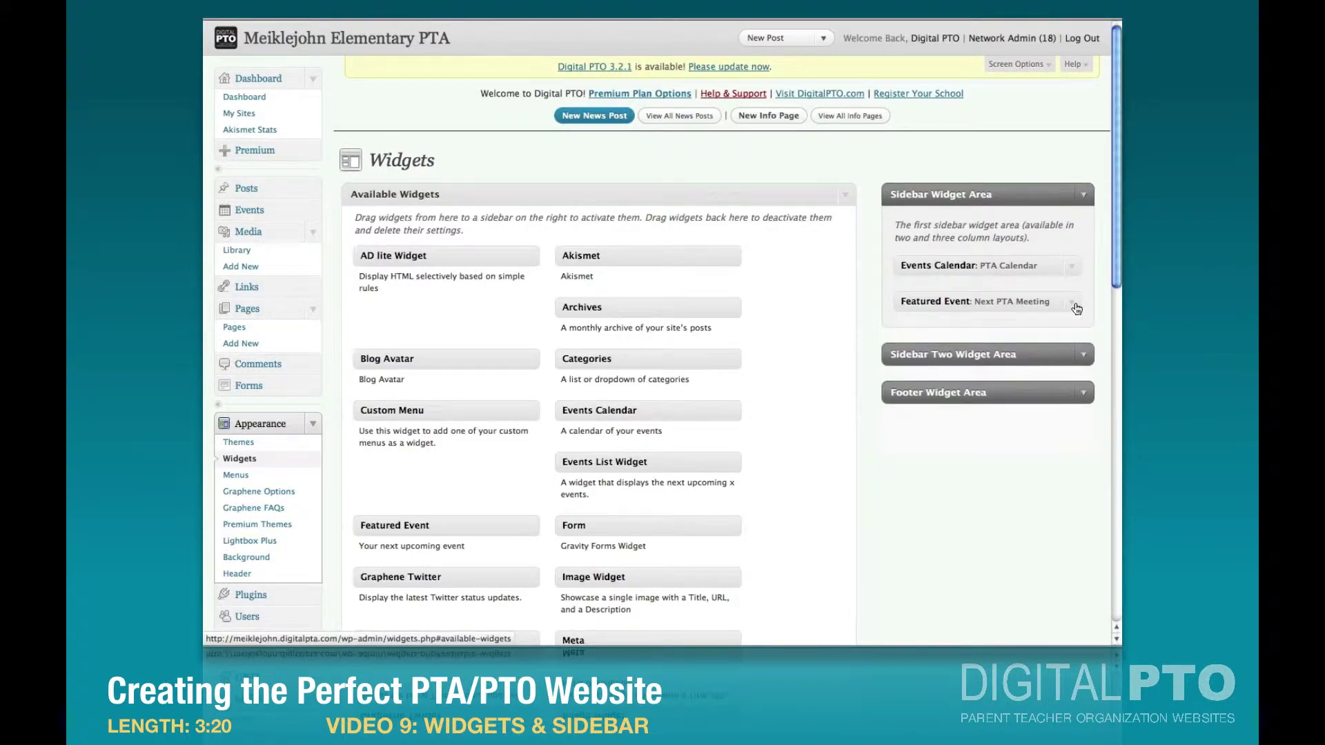
Add an Events List widget titled 'Upcoming Events' showing All Events, and save it
{"action": "left_click_drag", "start_coordinate": [619, 464], "coordinate": [962, 341]}
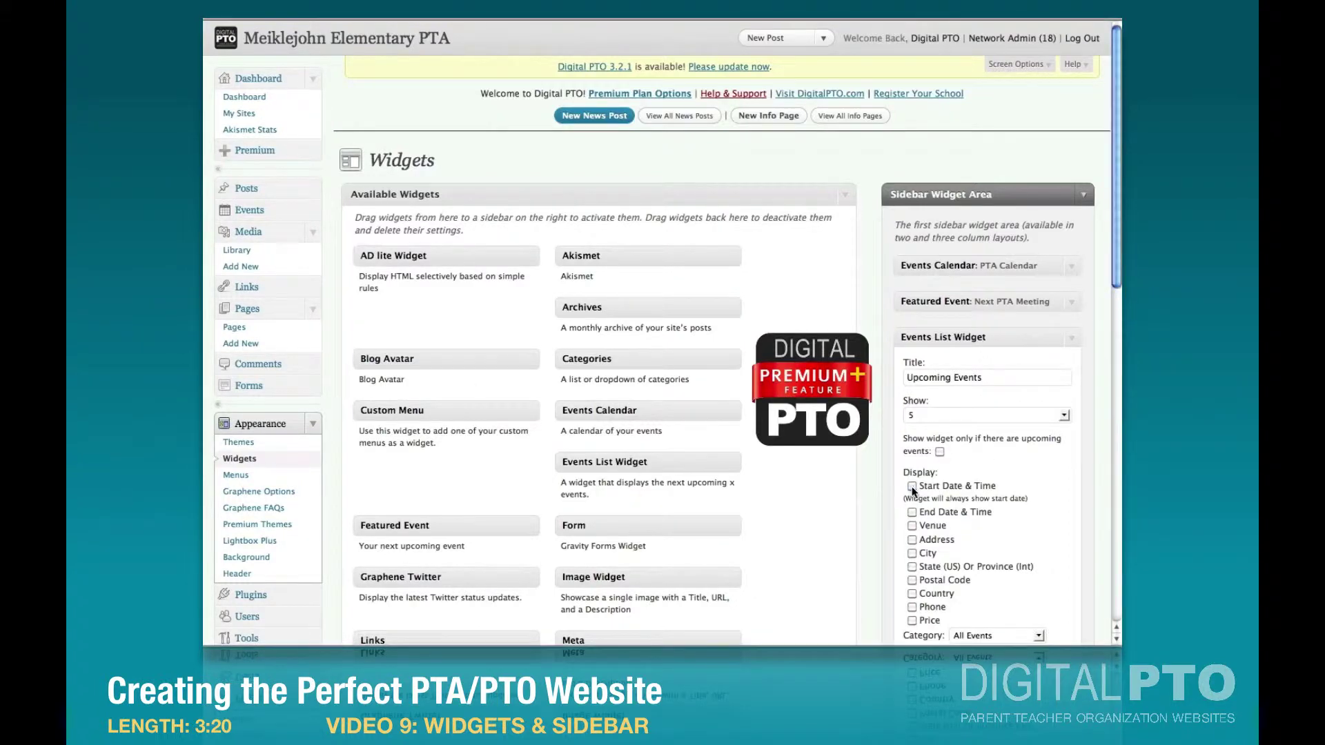
{"action": "scroll", "coordinate": [912, 490], "scroll_direction": "down", "scroll_amount": 5}
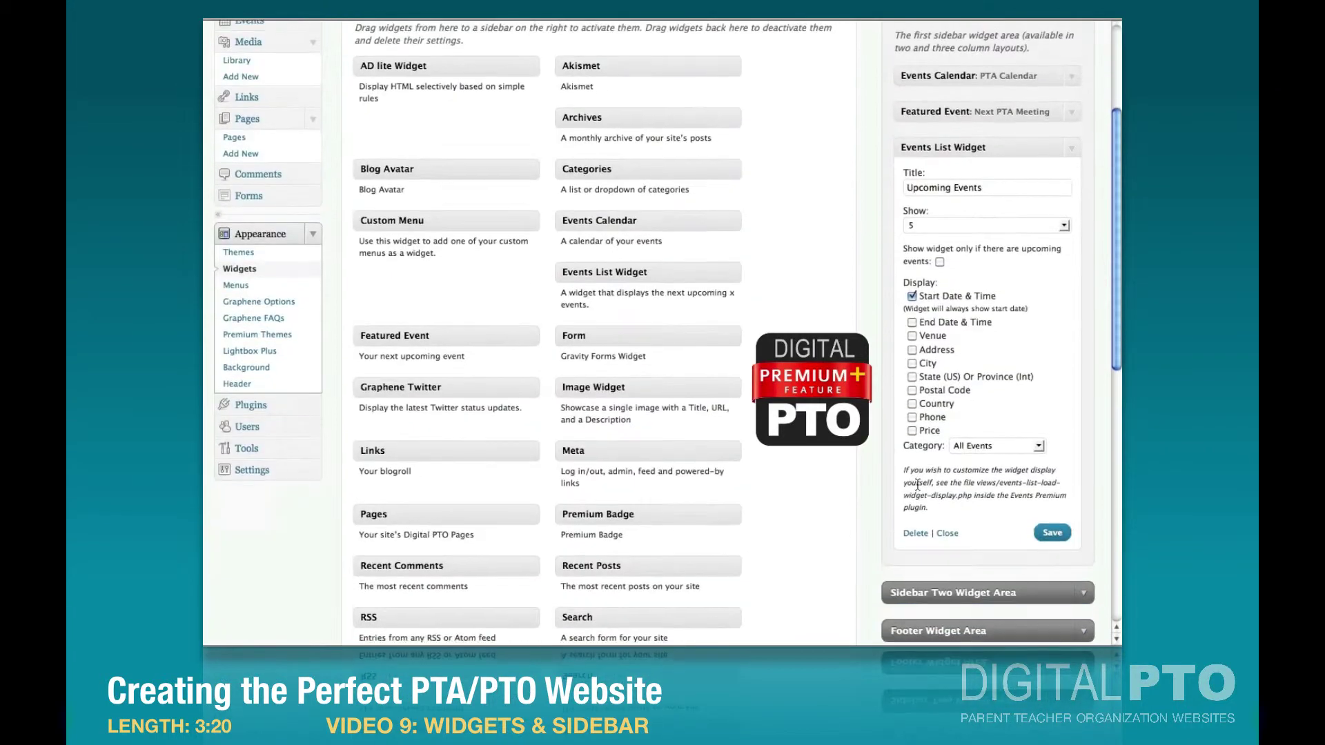
{"action": "left_click", "coordinate": [993, 446]}
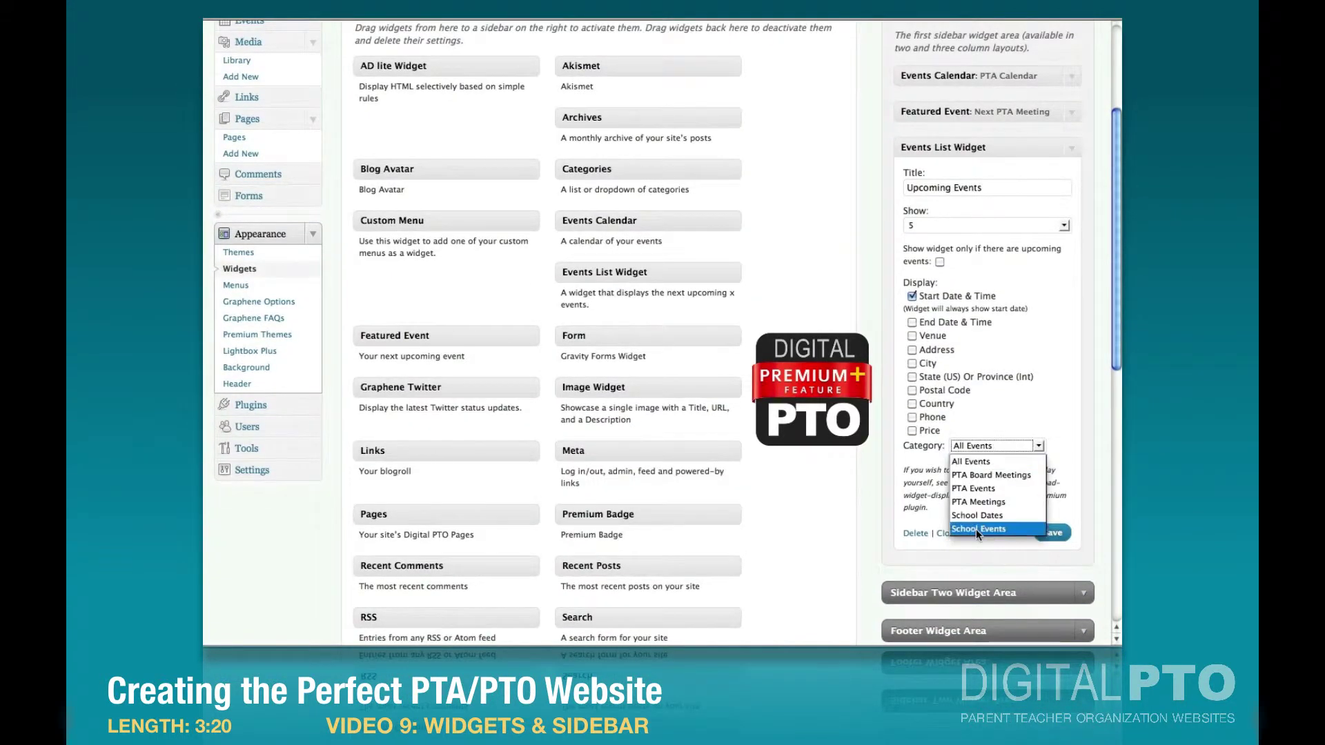
{"action": "left_click", "coordinate": [1021, 415]}
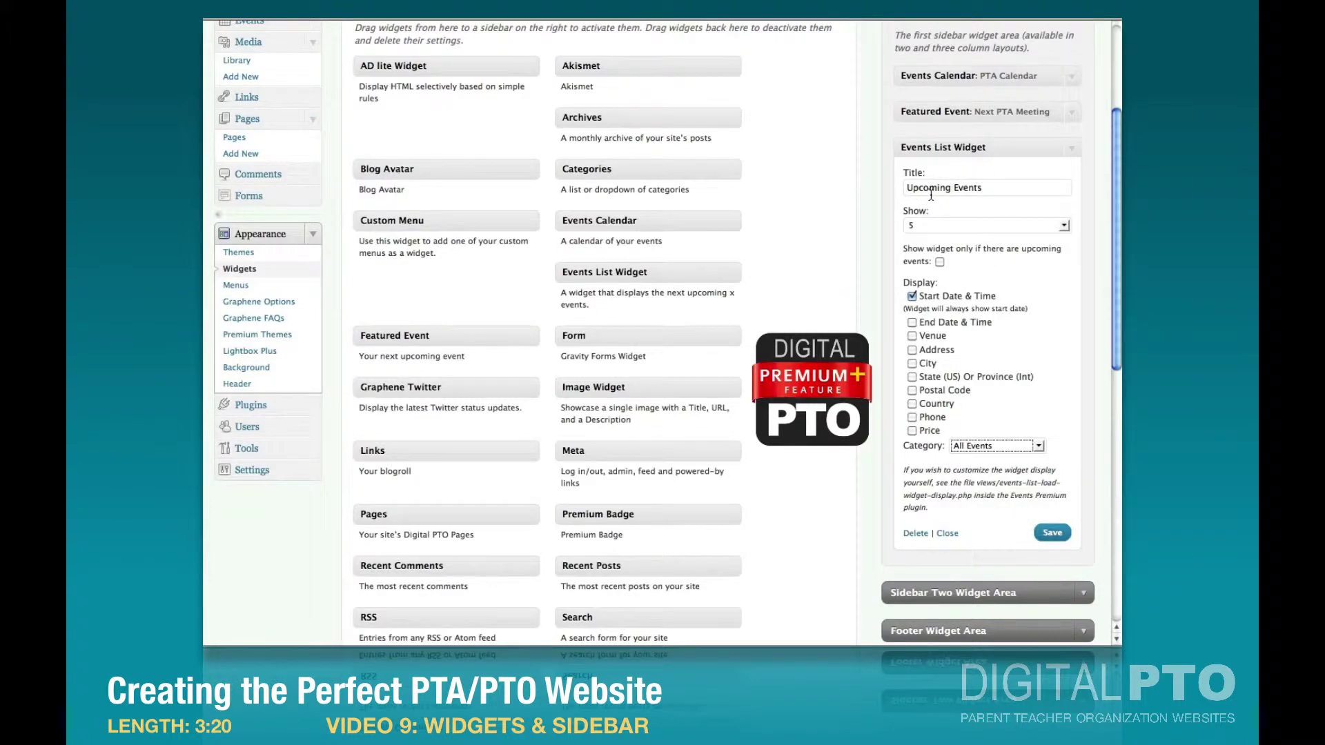
{"action": "left_click", "coordinate": [1053, 533]}
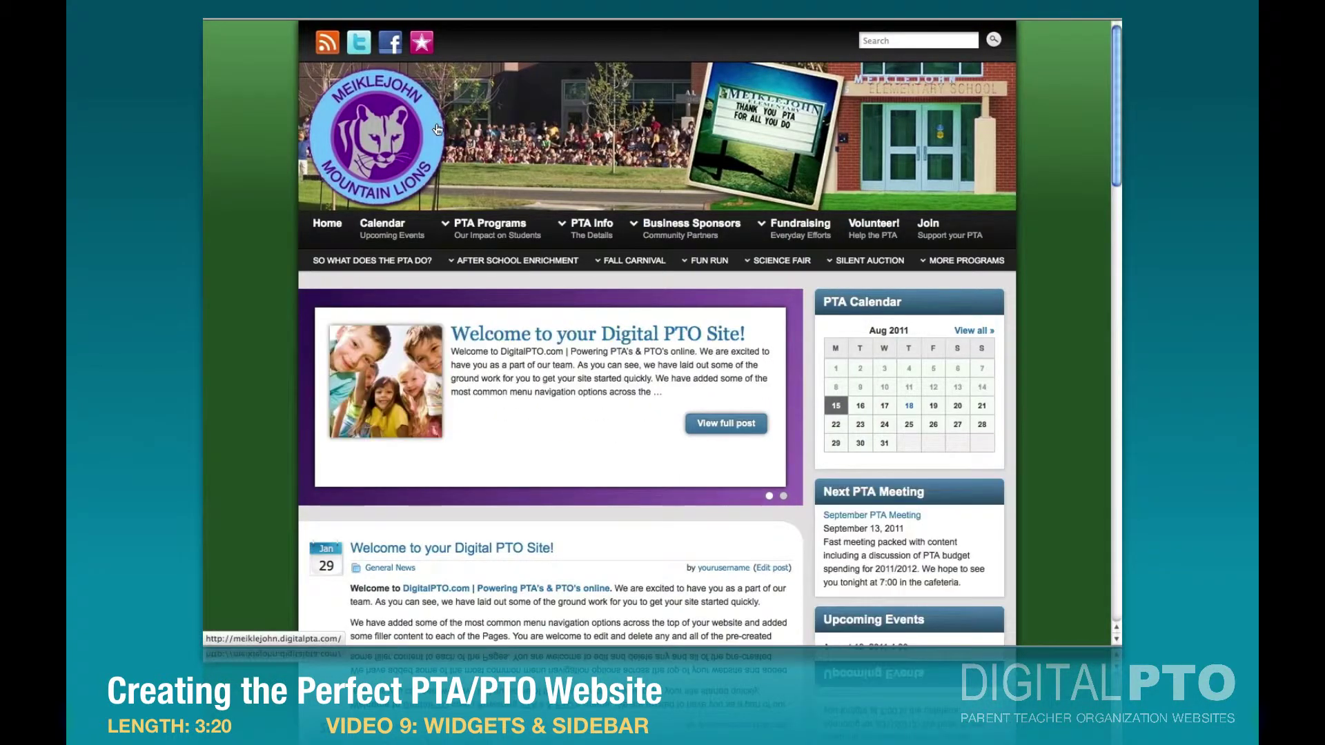
{"action": "scroll", "coordinate": [359, 151], "scroll_direction": "down", "scroll_amount": 3}
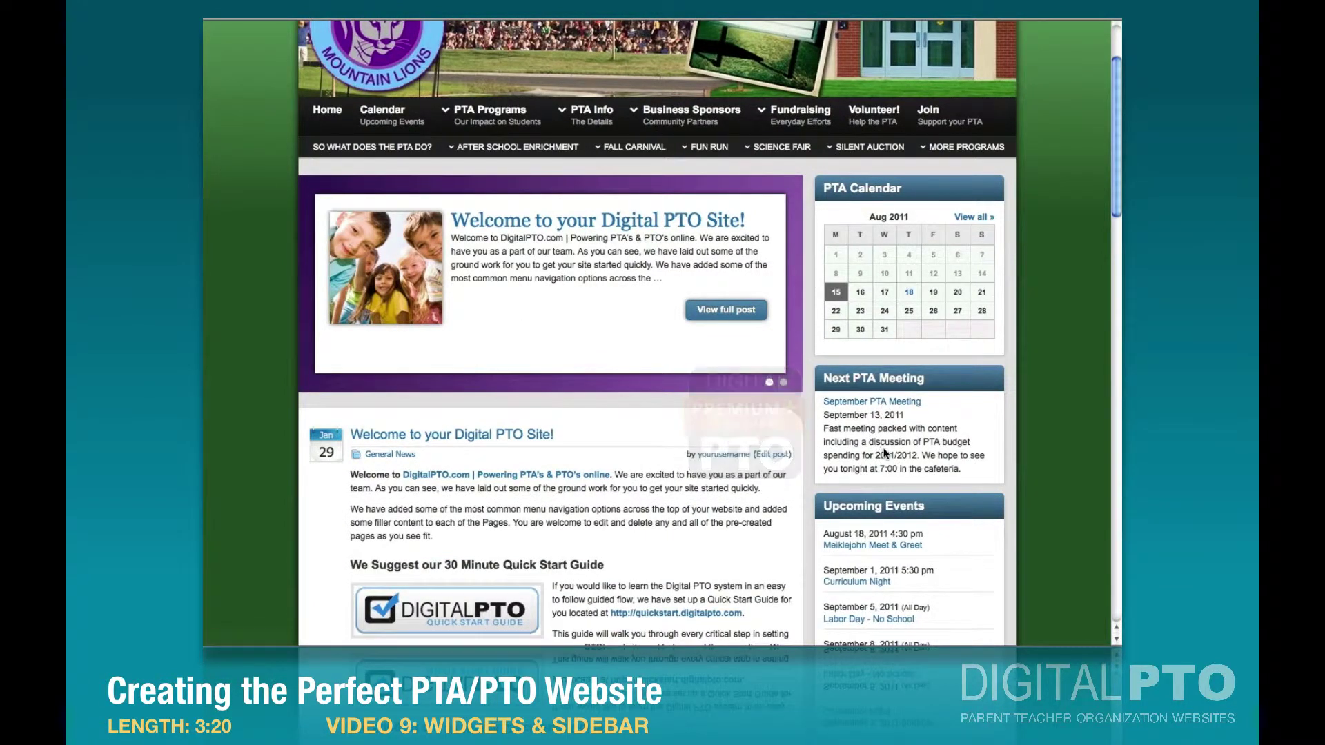
{"action": "scroll", "coordinate": [880, 441], "scroll_direction": "down", "scroll_amount": 5}
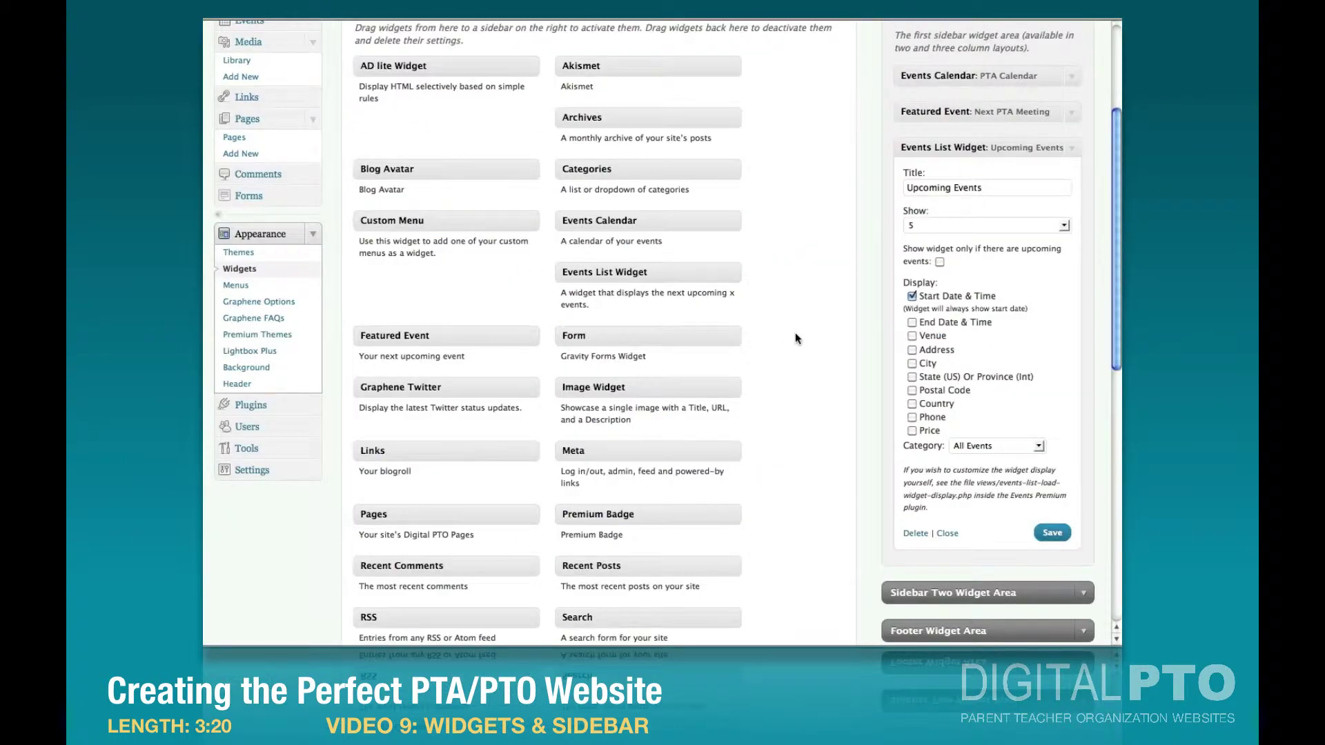
Add a Recent Posts widget titled 'Recent News from the PTA' to the sidebar and save it
{"action": "left_click", "coordinate": [1072, 148]}
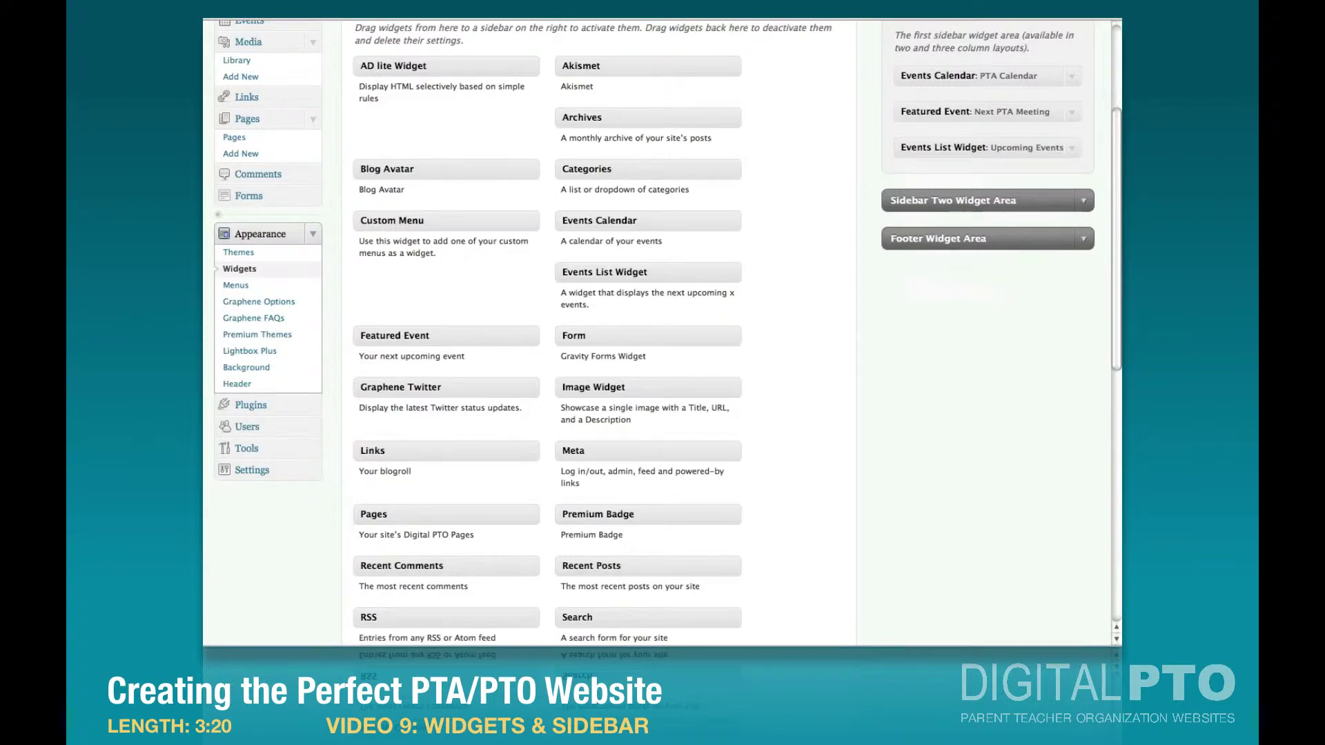
{"action": "left_click_drag", "start_coordinate": [592, 565], "coordinate": [933, 178]}
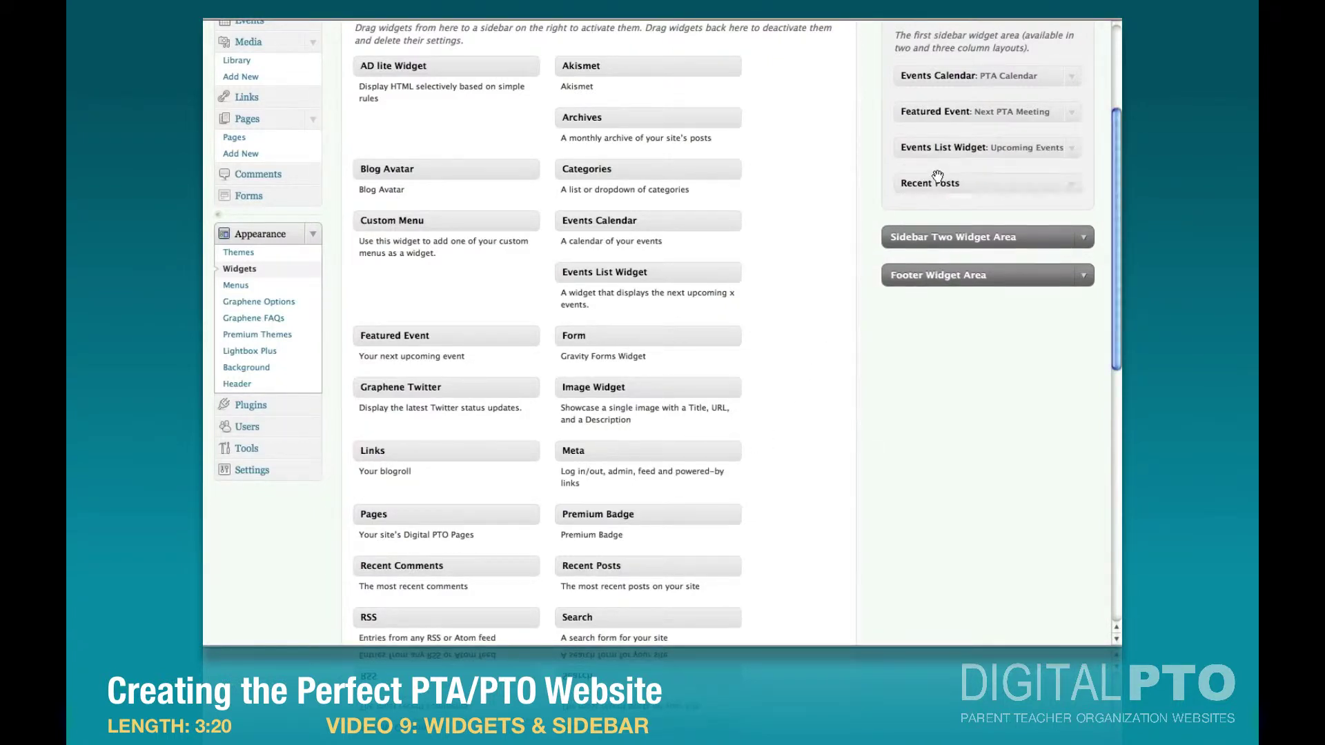
{"action": "left_click", "coordinate": [933, 222]}
{"action": "type", "text": "Recent News from the PTA"}
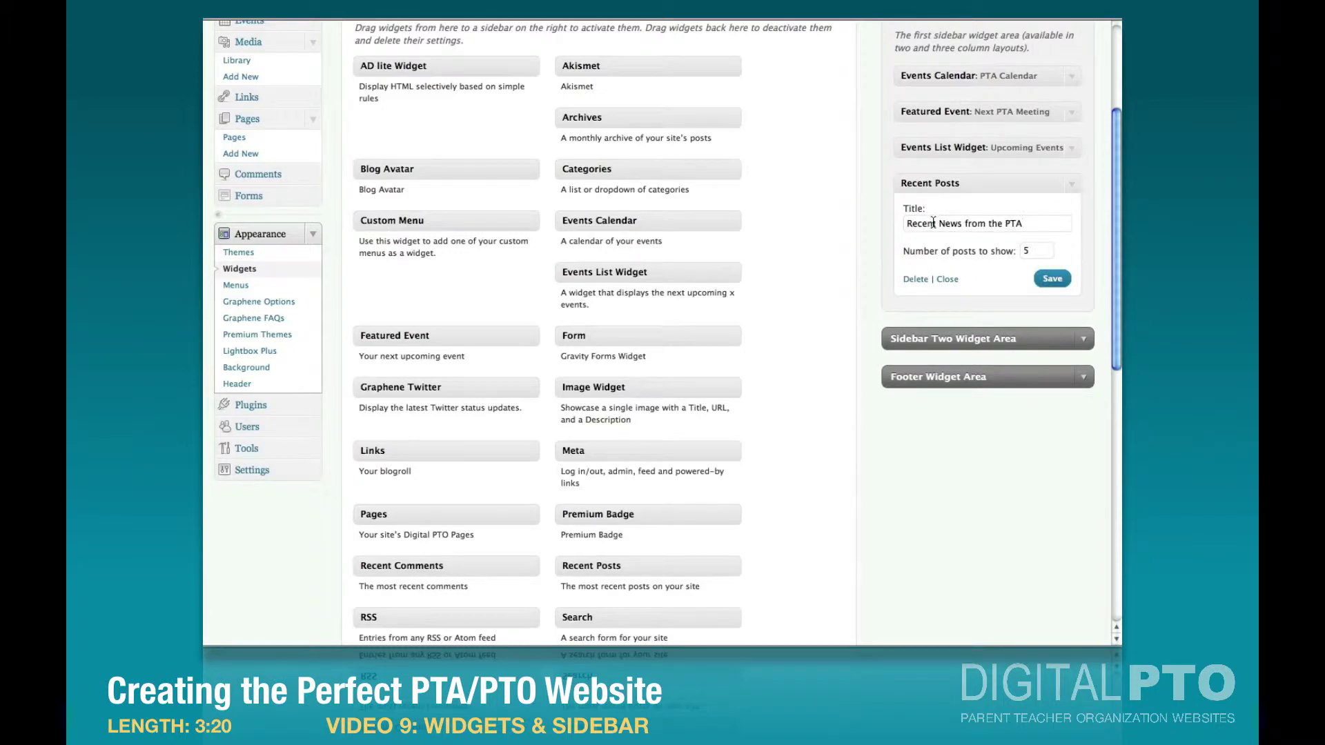
{"action": "left_click", "coordinate": [1052, 277]}
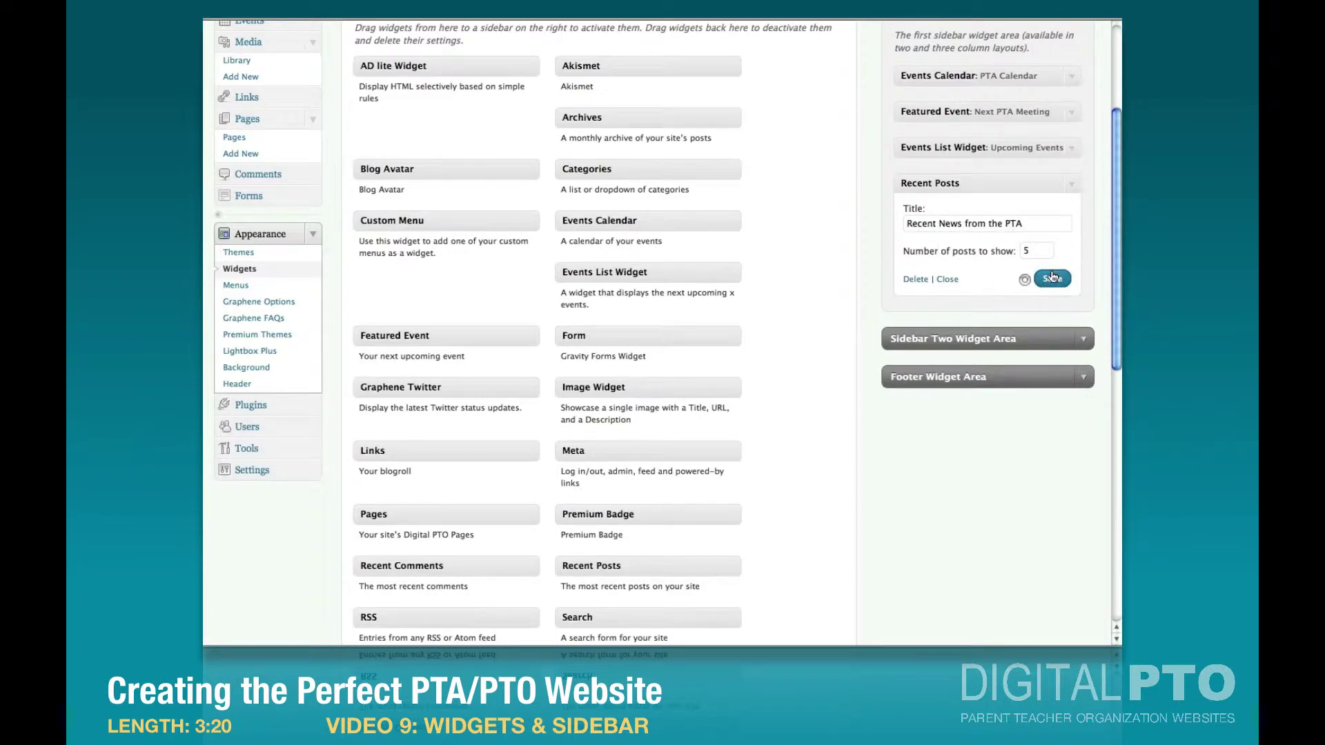
{"action": "left_click", "coordinate": [1073, 188]}
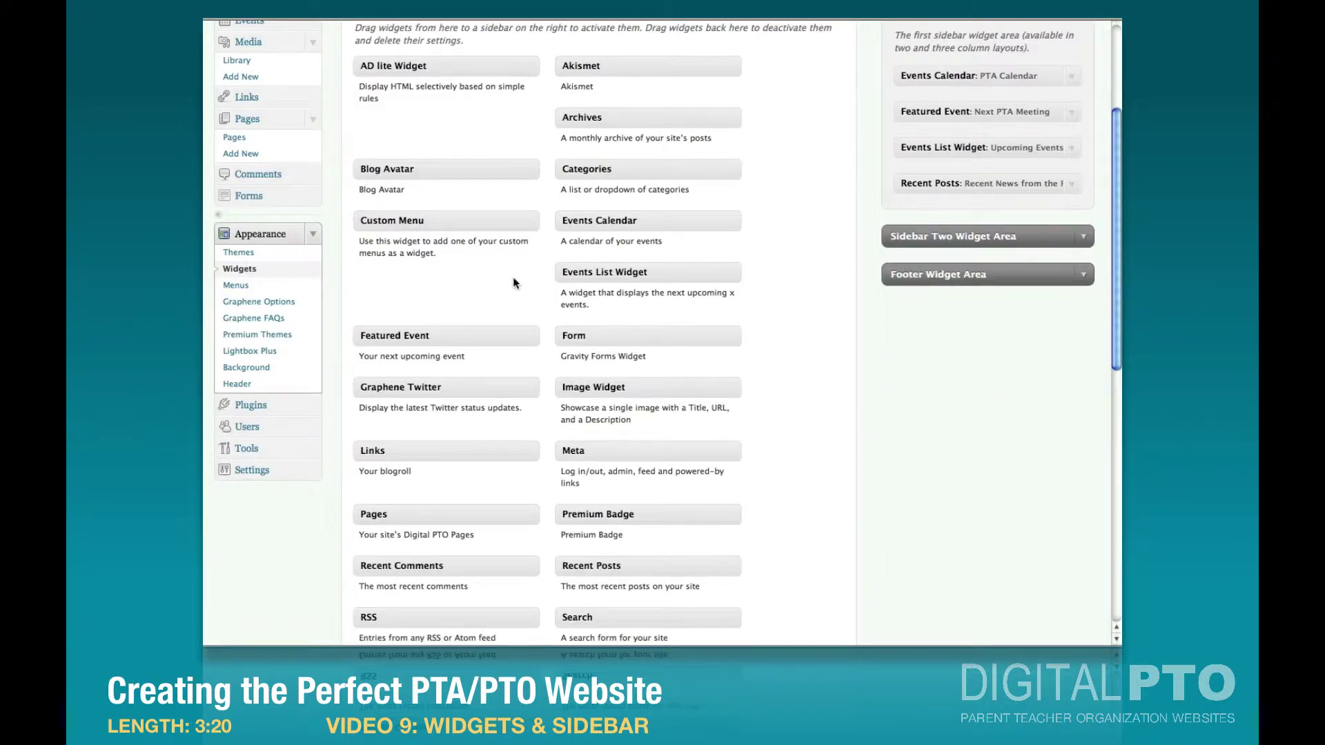
Add an Archives widget titled 'Past PTA News Archives', displayed as a dropdown, and save it
{"action": "left_click_drag", "start_coordinate": [585, 118], "coordinate": [915, 215]}
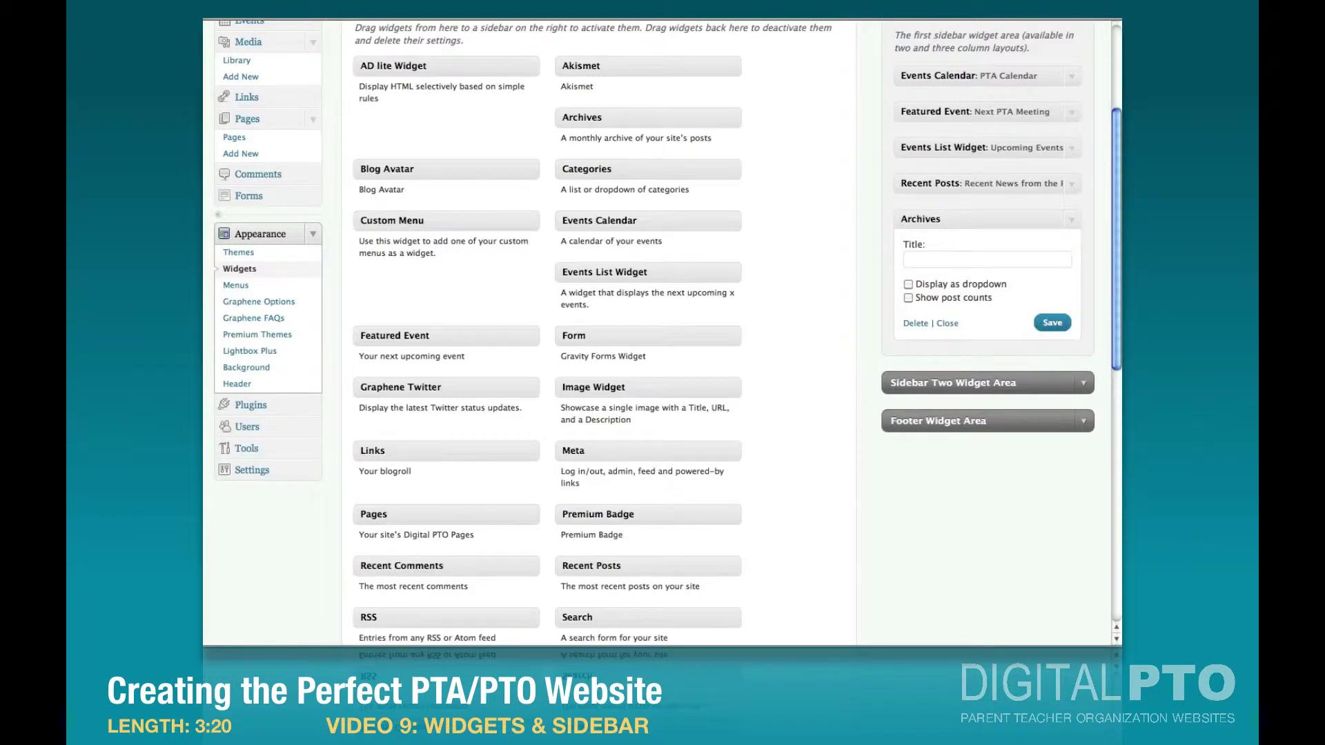
{"action": "left_click", "coordinate": [977, 261]}
{"action": "type", "text": "Past PTA News Archives"}
{"action": "left_click", "coordinate": [908, 284]}
{"action": "left_click", "coordinate": [1052, 322]}
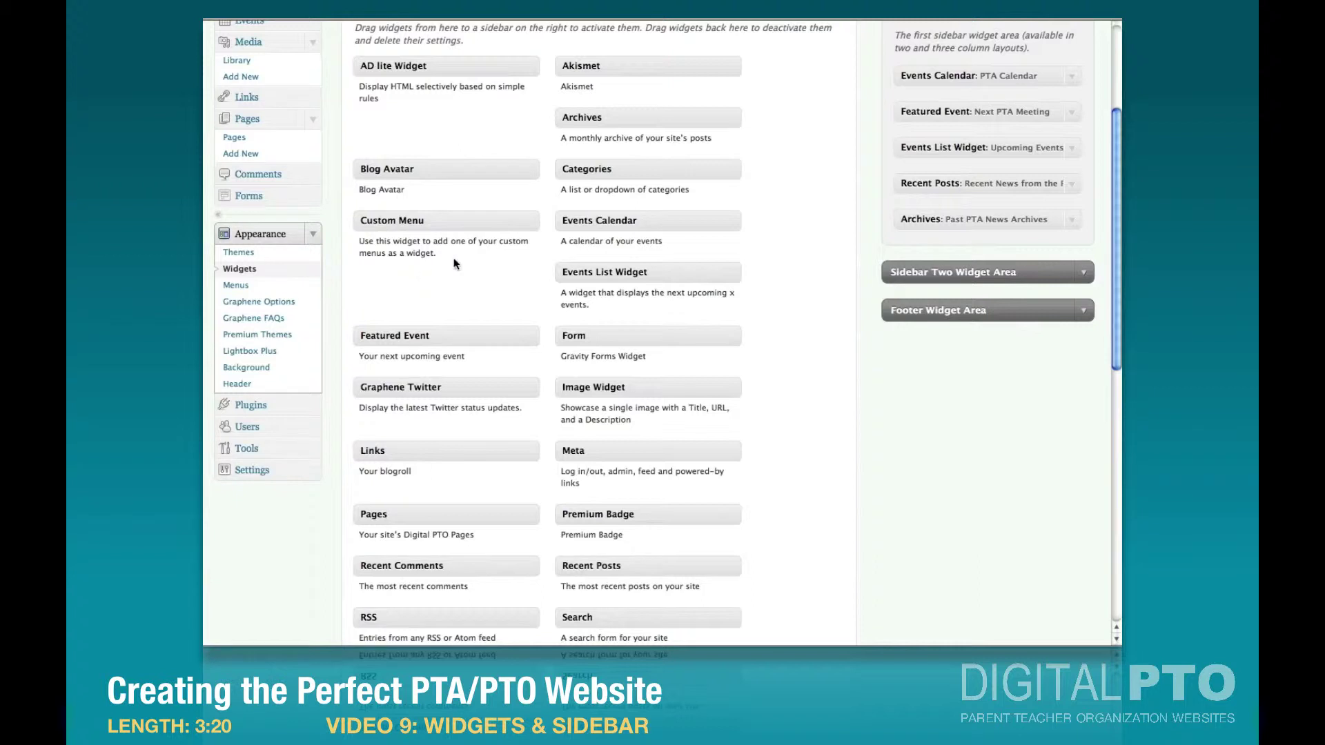
Add a Categories widget titled 'PTA news Categories' below the Archives widget
{"action": "left_click_drag", "start_coordinate": [597, 168], "coordinate": [948, 247]}
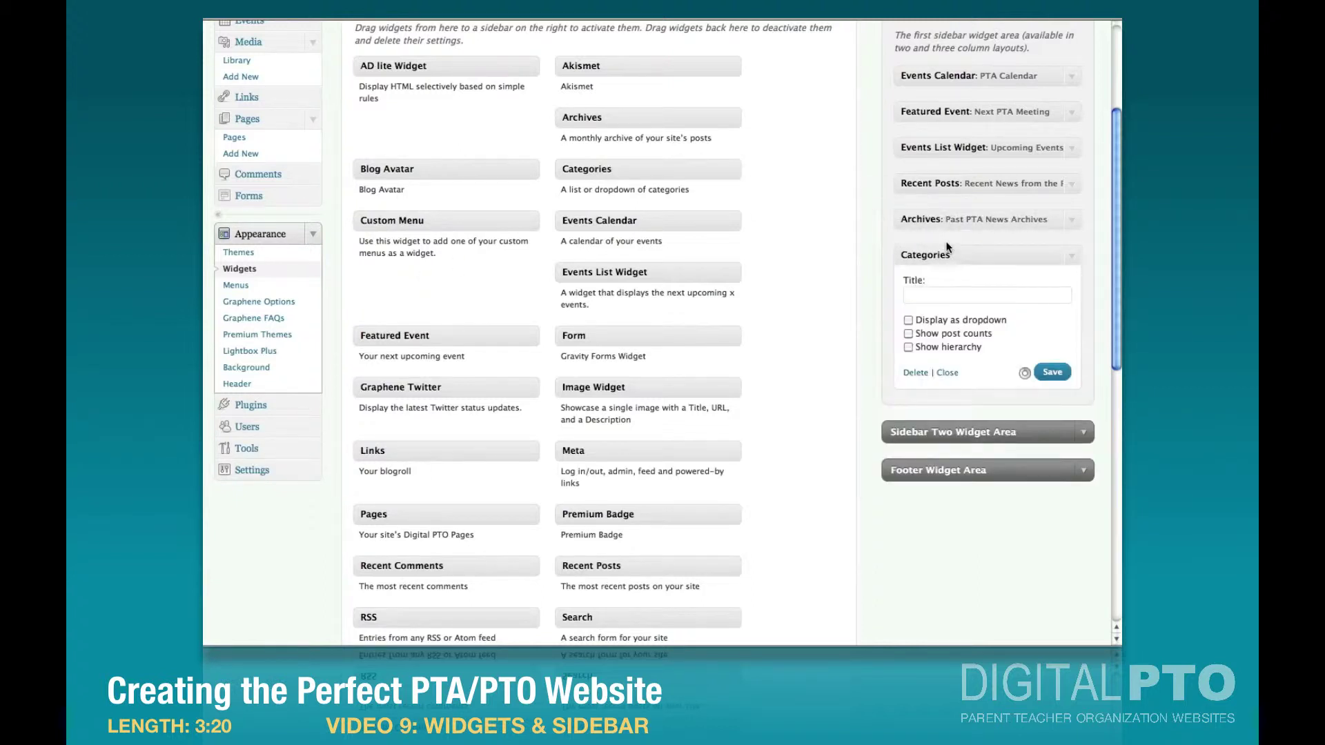
{"action": "type", "text": "PTA news Categories"}
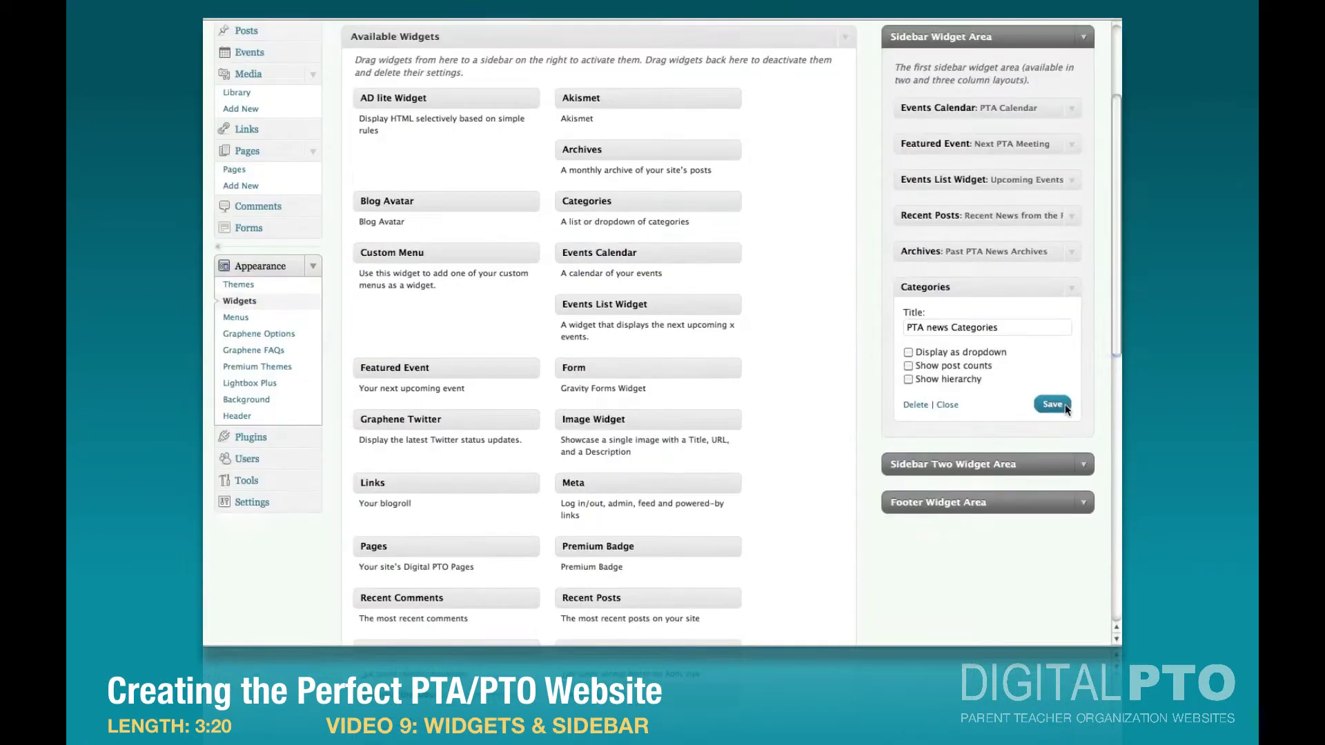
{"action": "key", "text": "Return"}
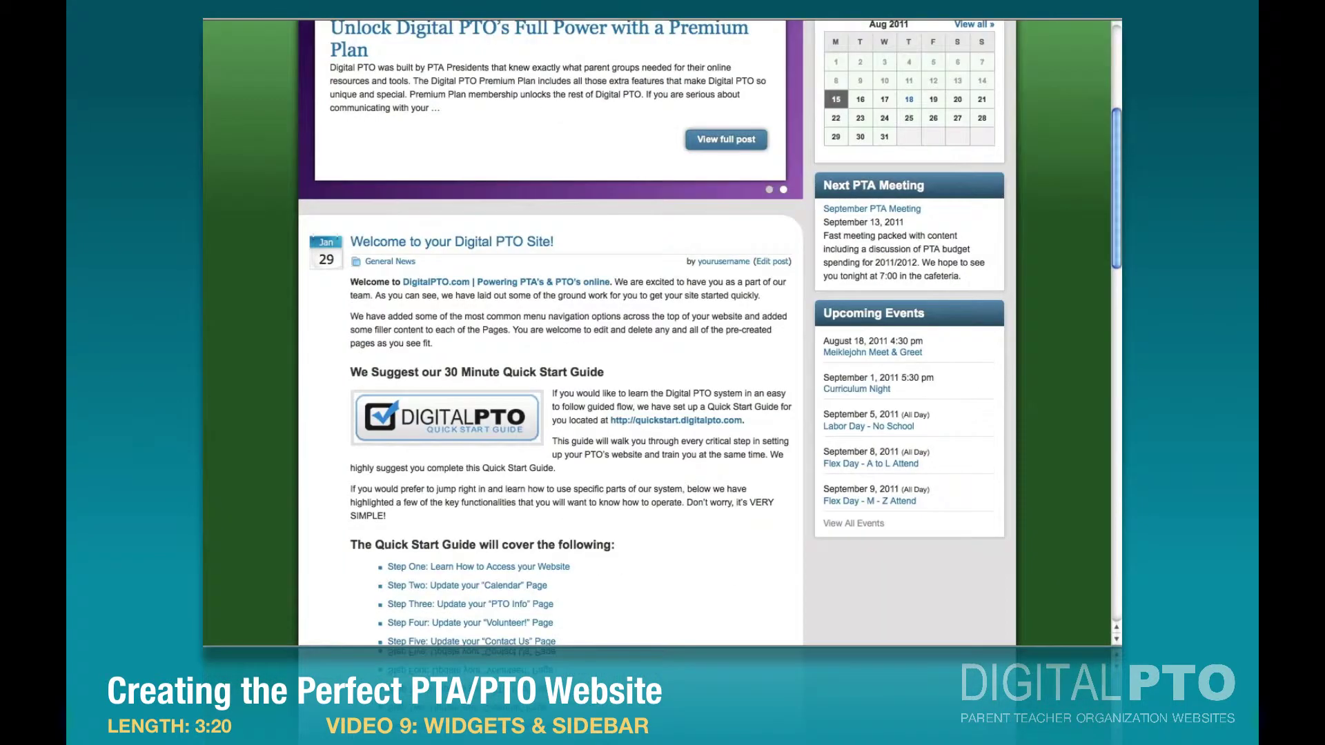
{"action": "scroll", "coordinate": [857, 351], "scroll_direction": "down", "scroll_amount": 5}
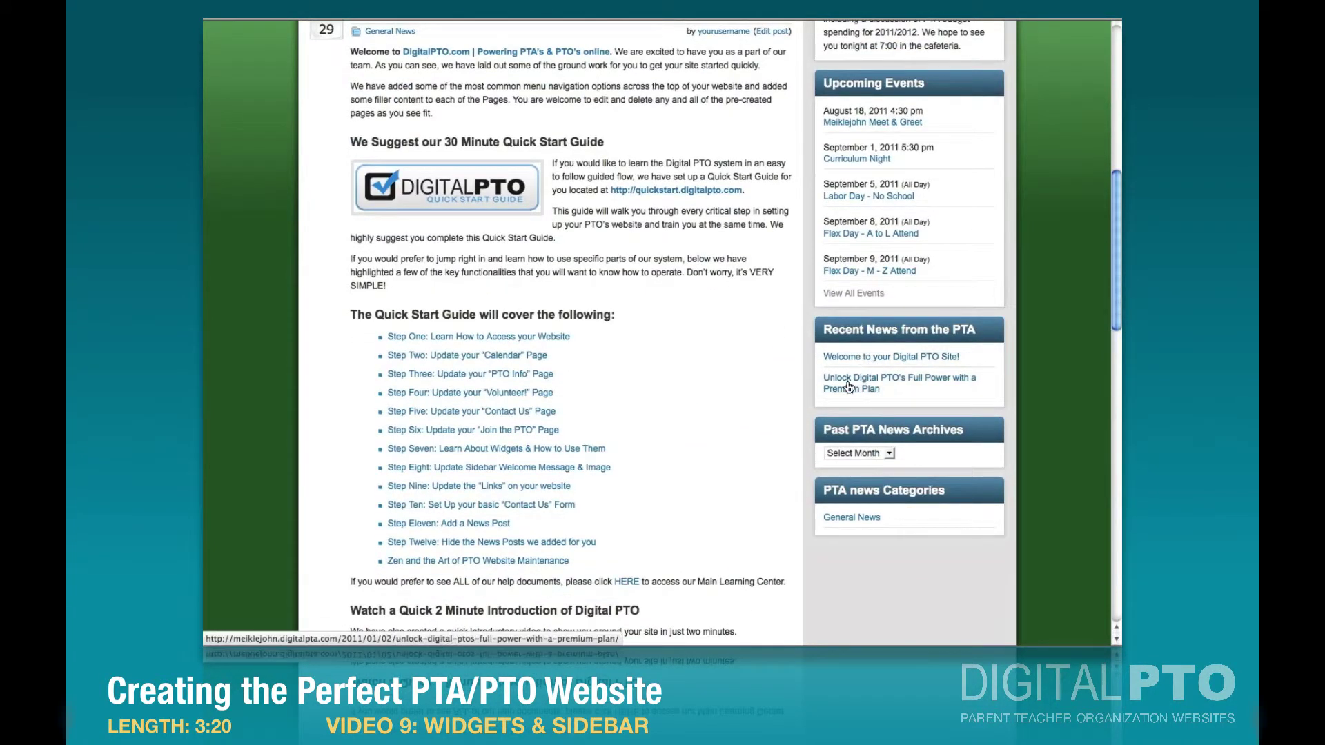
{"action": "scroll", "coordinate": [837, 354], "scroll_direction": "down", "scroll_amount": 4}
{"action": "left_click", "coordinate": [859, 268]}
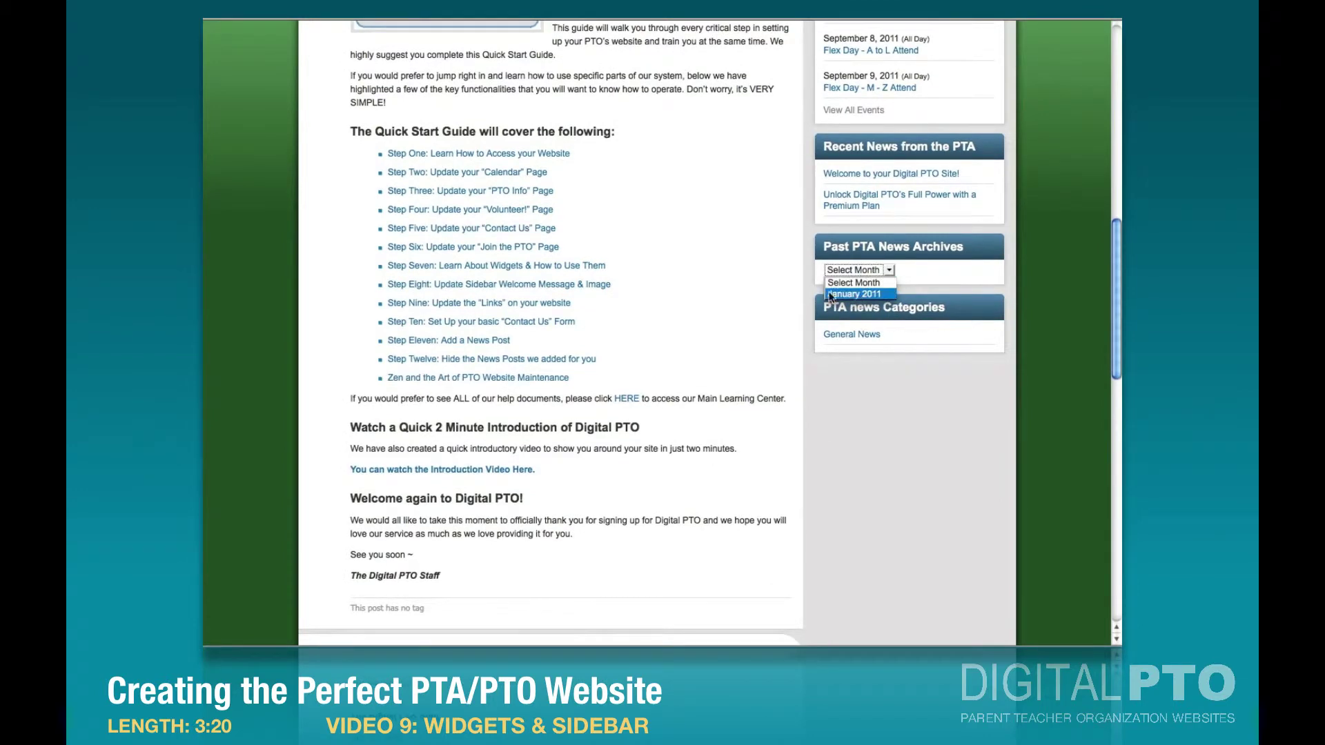
{"action": "left_click", "coordinate": [743, 285]}
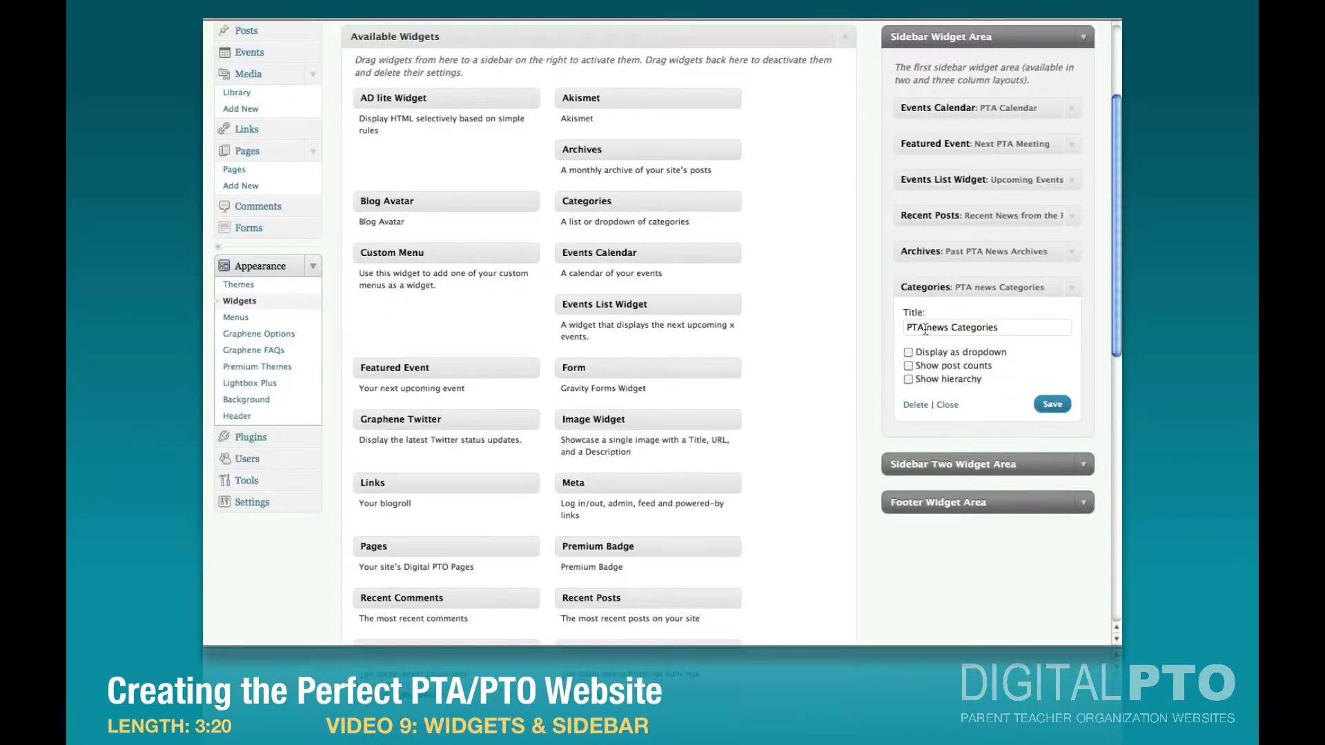
Correct the Categories widget title to 'PTA News Categories' and save it
{"action": "left_click", "coordinate": [929, 328]}
{"action": "key", "text": "BackSpace"}
{"action": "type", "text": "N"}
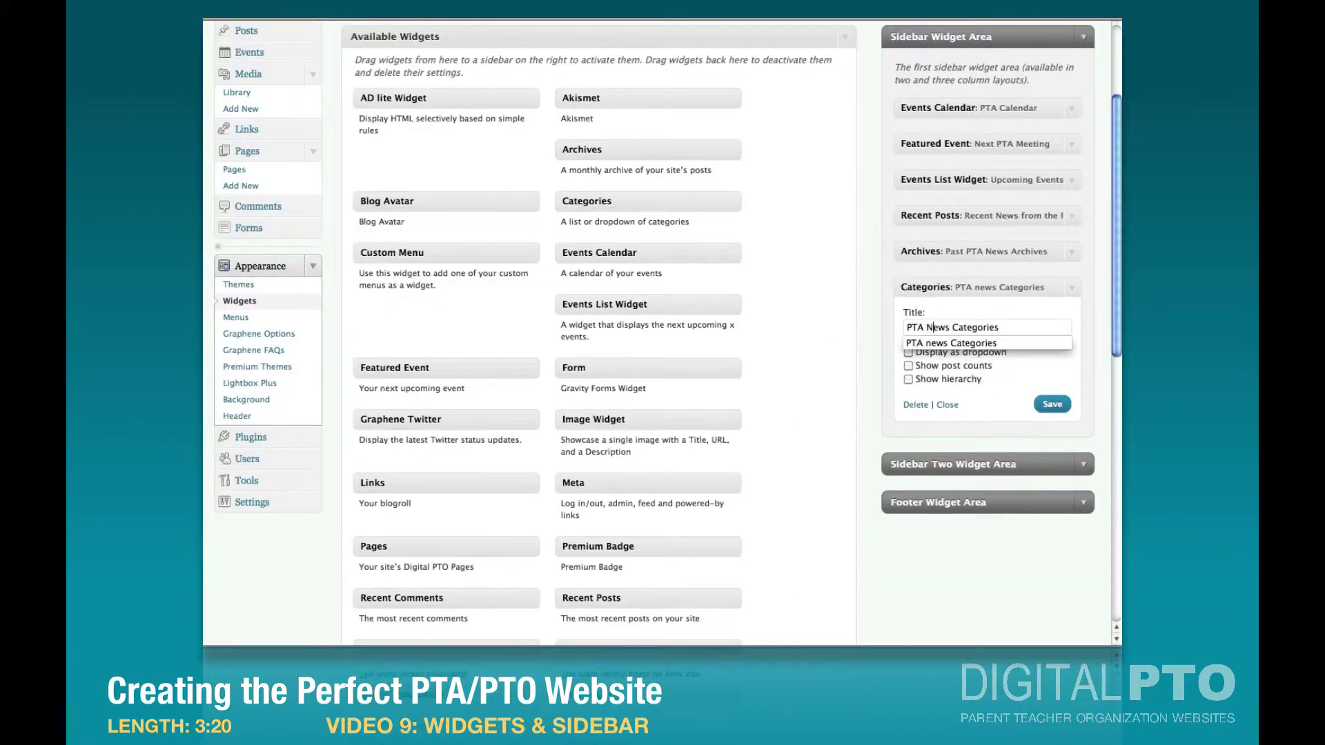
{"action": "left_click", "coordinate": [1052, 405]}
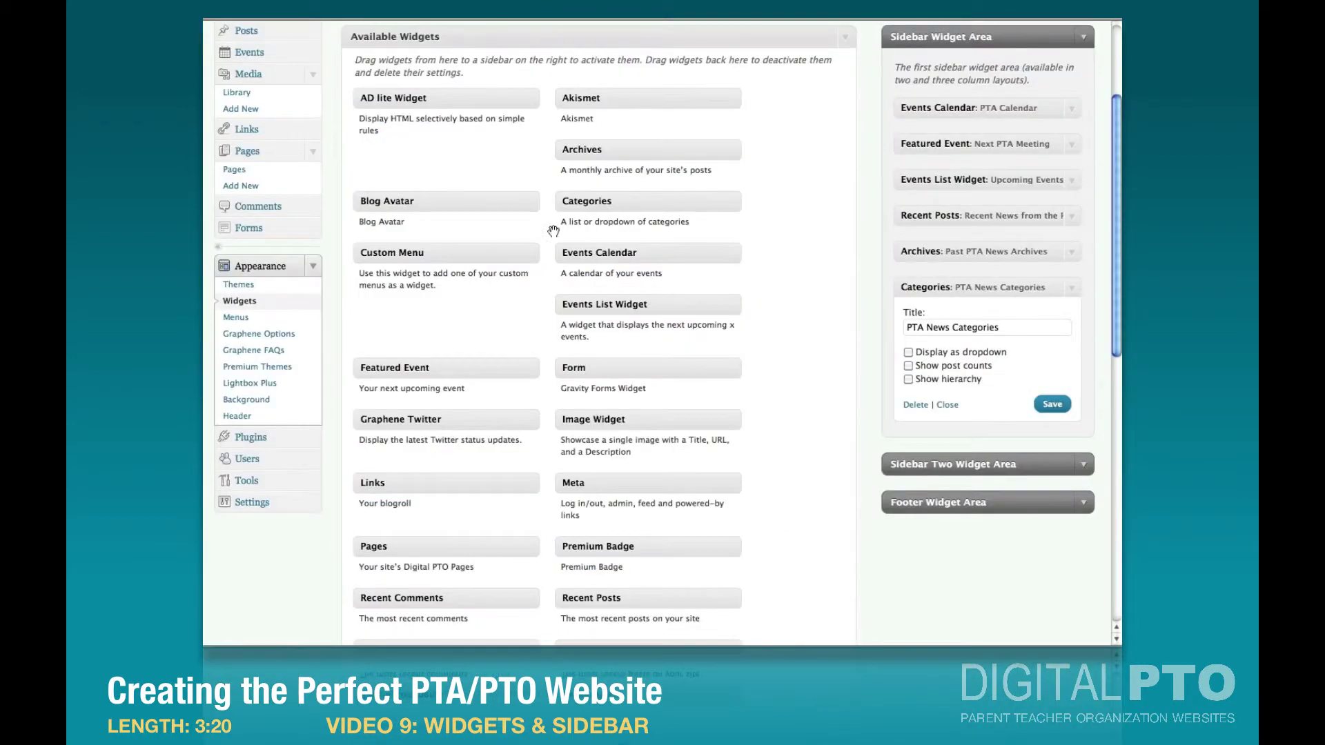
Add the Premium Badge widget to the Sidebar Widget Area below PTA News Categories
{"action": "scroll", "coordinate": [549, 333], "scroll_direction": "down", "scroll_amount": 3}
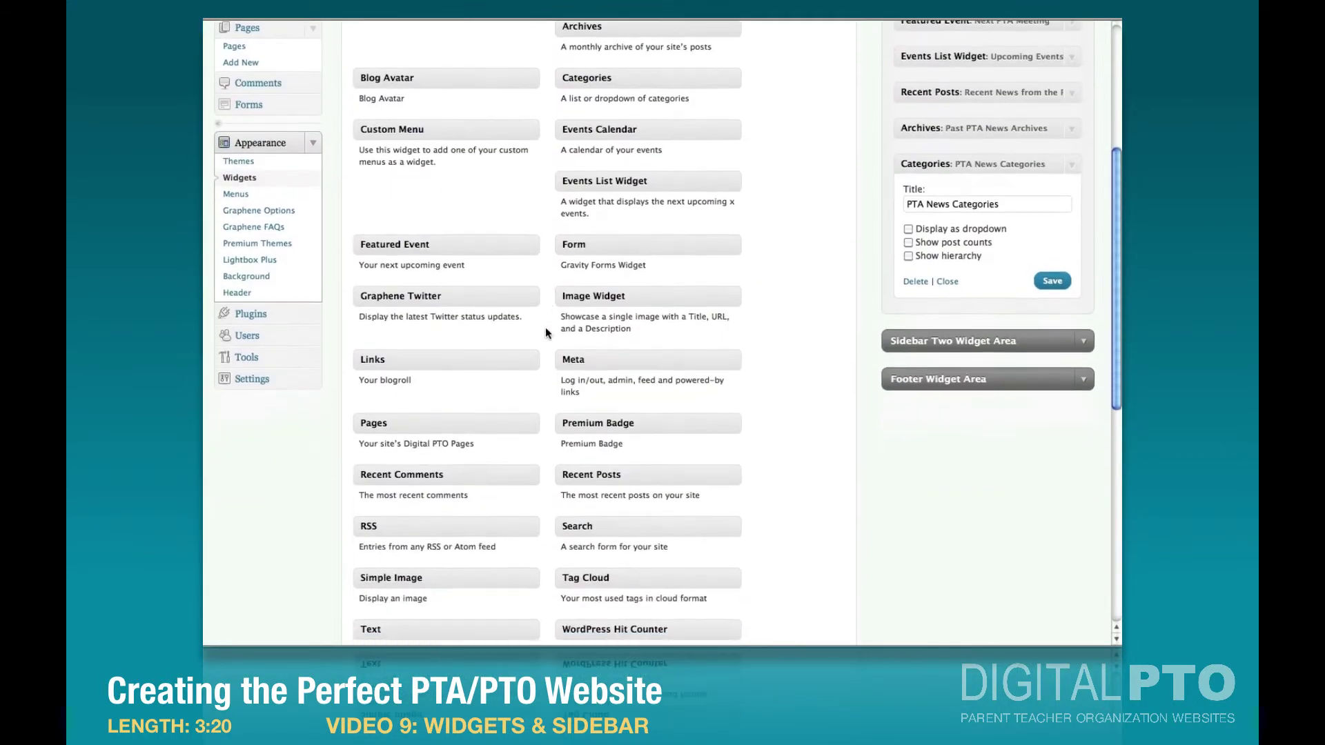
{"action": "left_click_drag", "start_coordinate": [587, 423], "coordinate": [929, 298]}
{"action": "left_click", "coordinate": [1071, 172]}
{"action": "left_click_drag", "start_coordinate": [632, 424], "coordinate": [976, 190]}
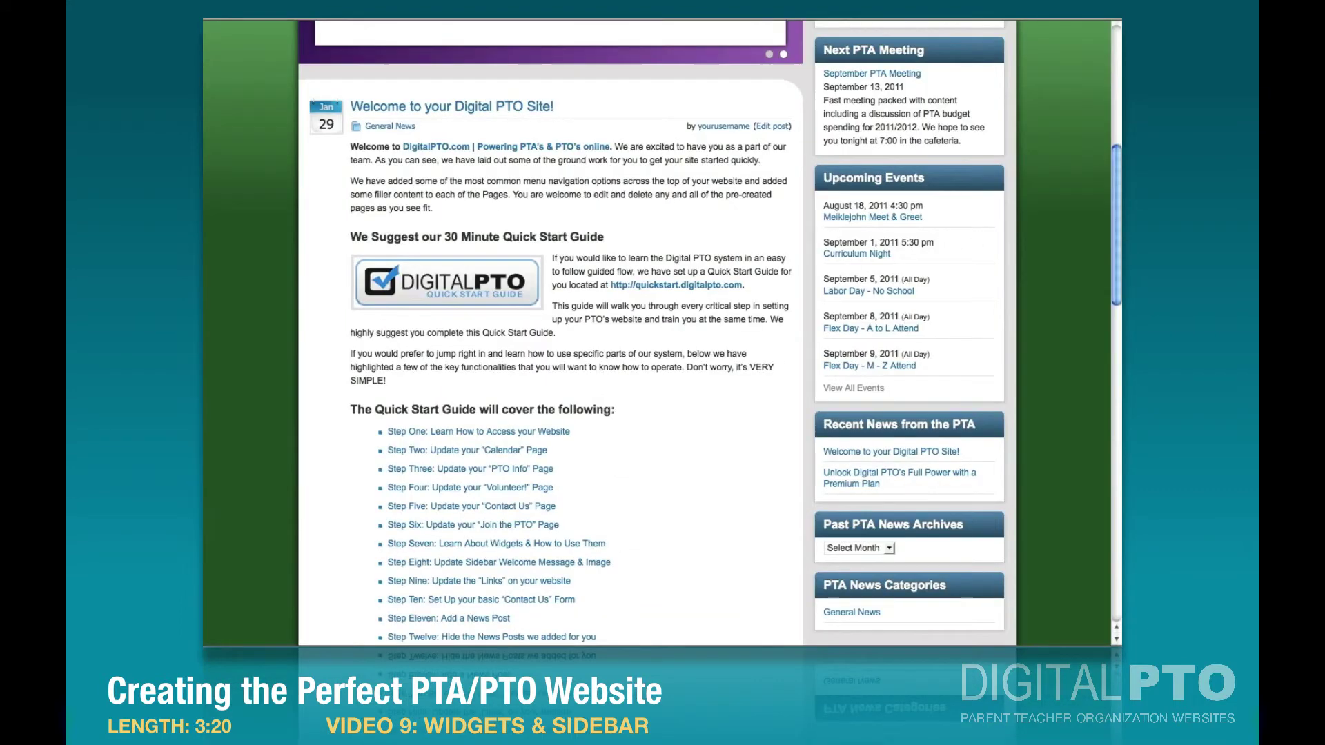
{"action": "scroll", "coordinate": [581, 393], "scroll_direction": "down", "scroll_amount": 5}
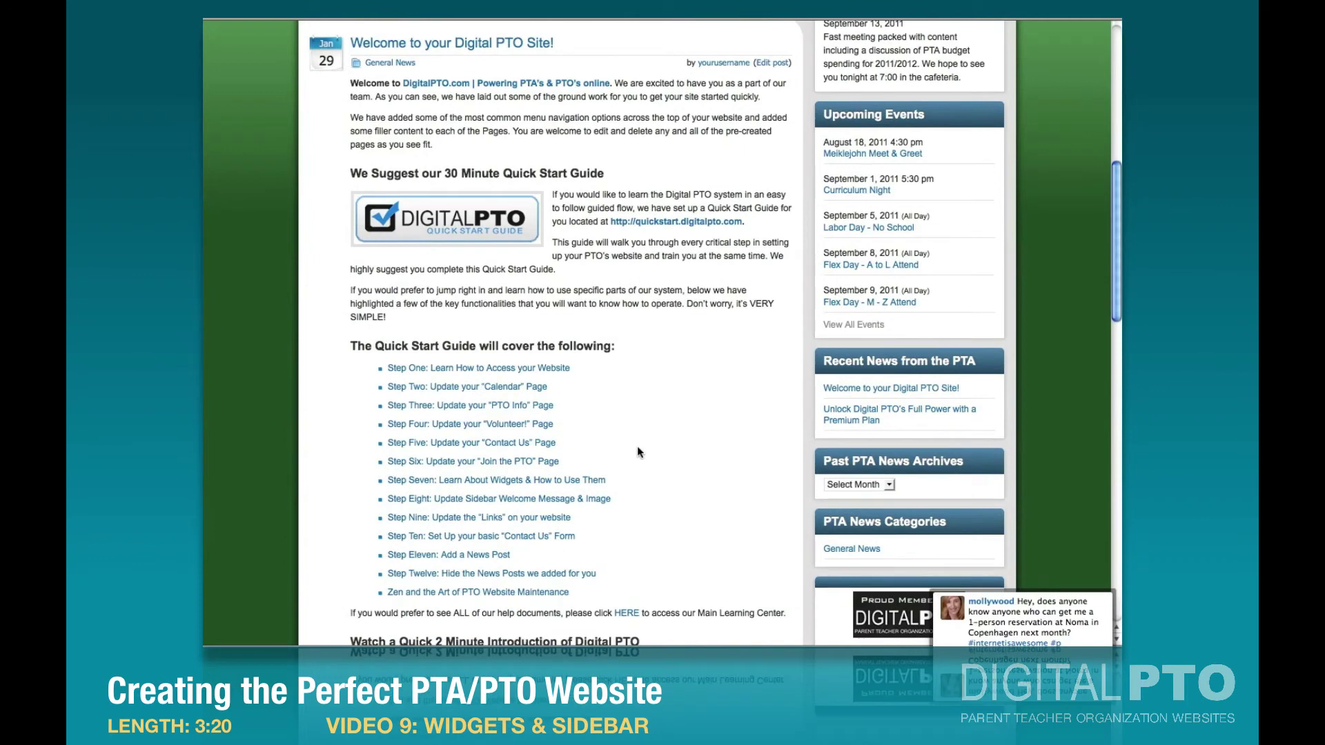